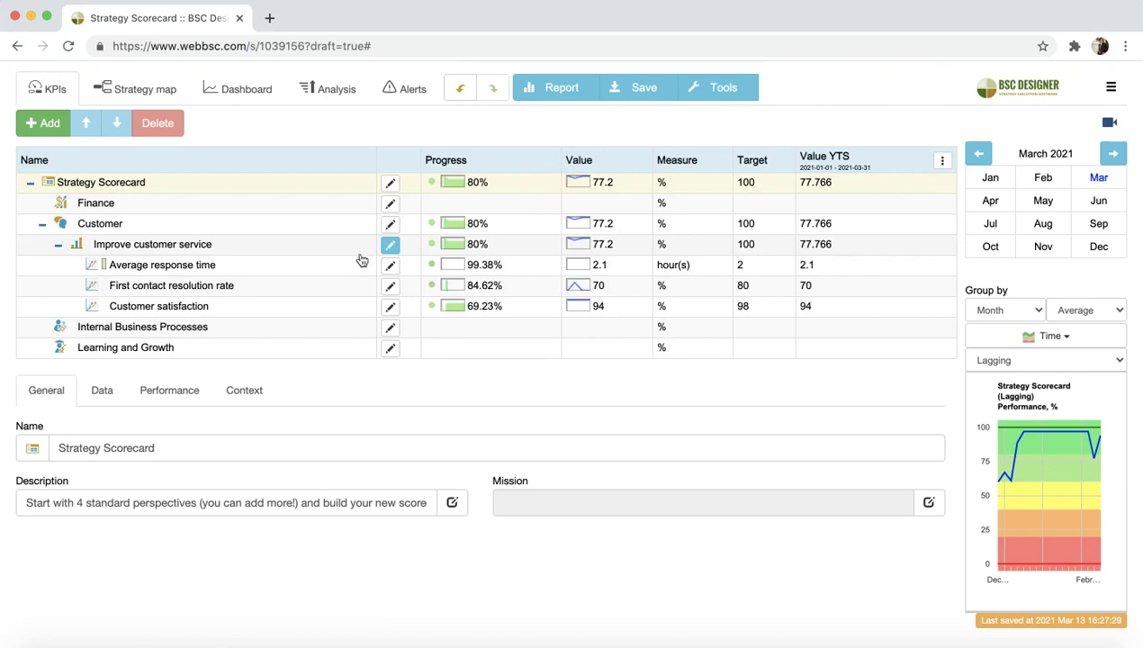
Step: Add a new indicator under the Improve customer service goal and select it in the scorecard tree
left_click(220, 245)
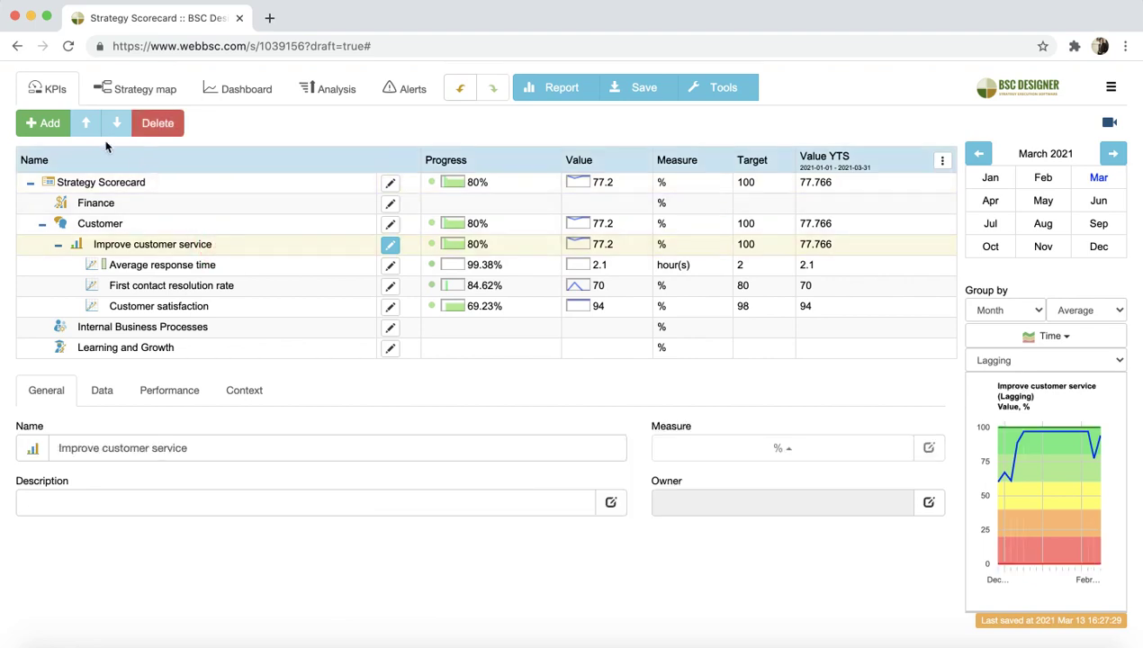
left_click(49, 123)
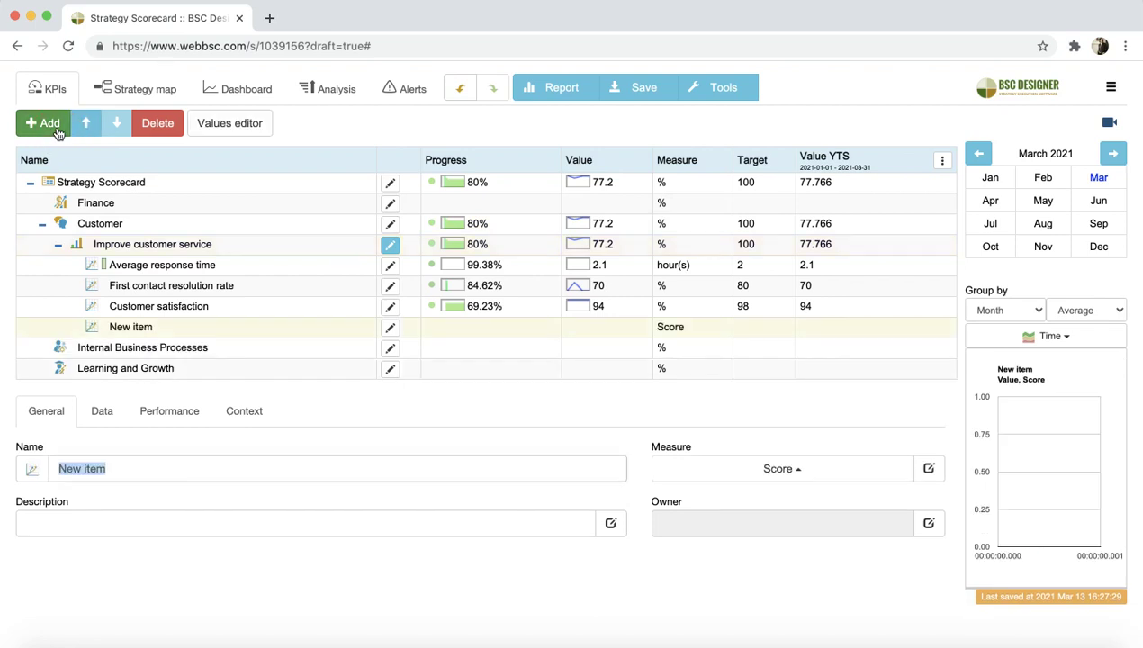
left_click(141, 335)
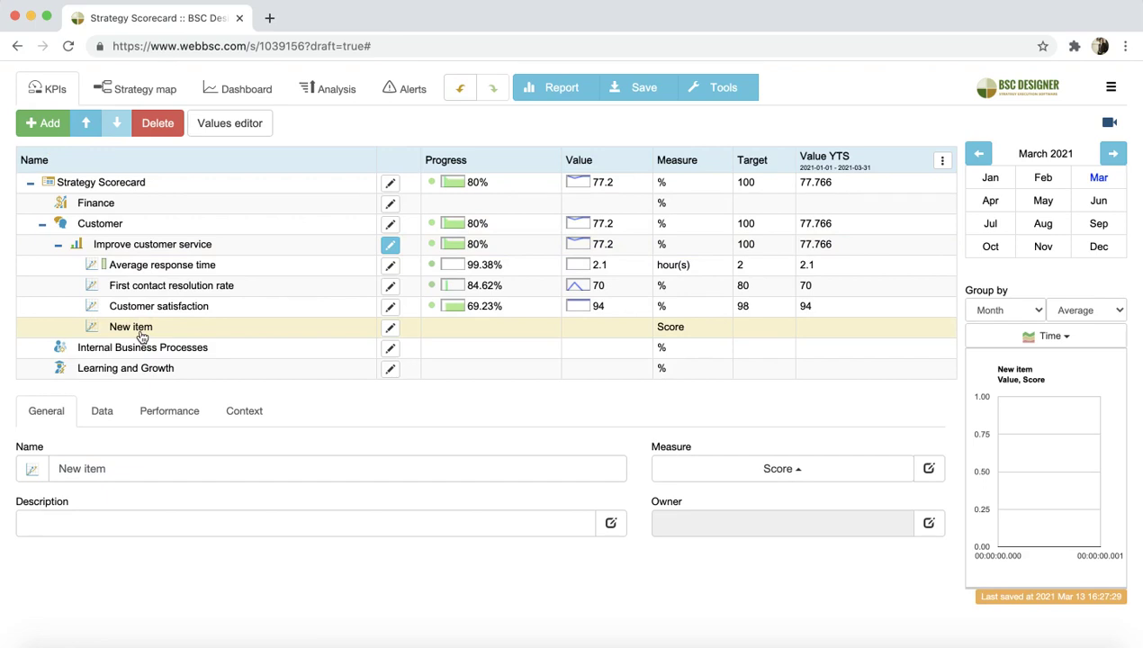
Step: Move the new item to the Customer perspective and on to the Strategy Scorecard root, and check it on the strategy map
left_click_drag(141, 335, 128, 221)
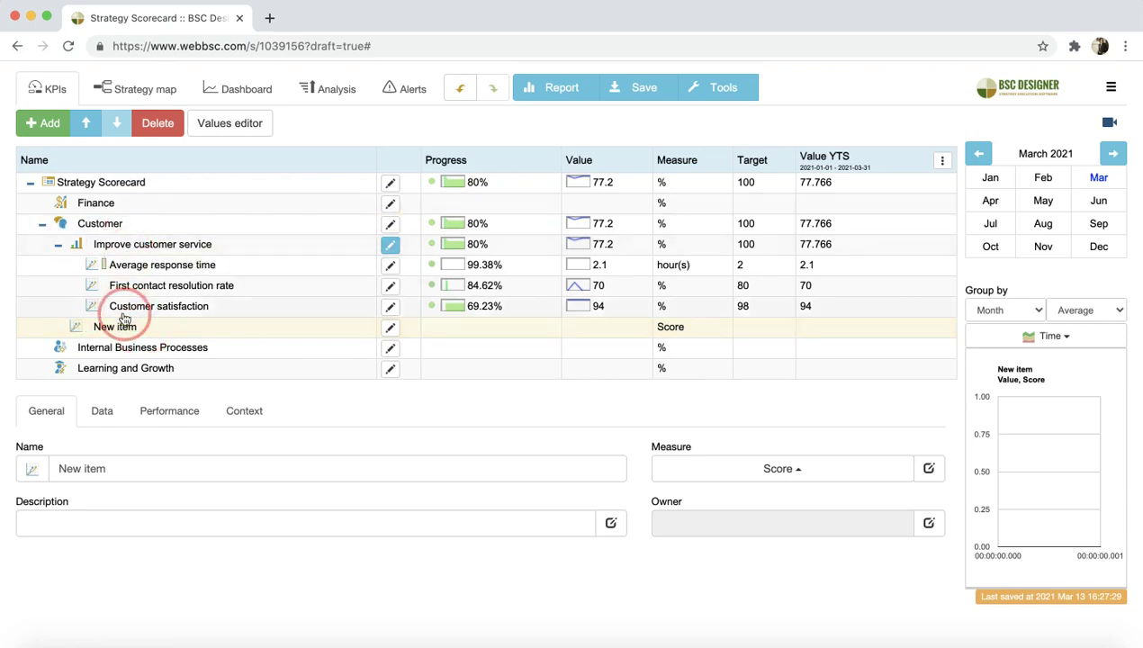
left_click_drag(125, 320, 119, 180)
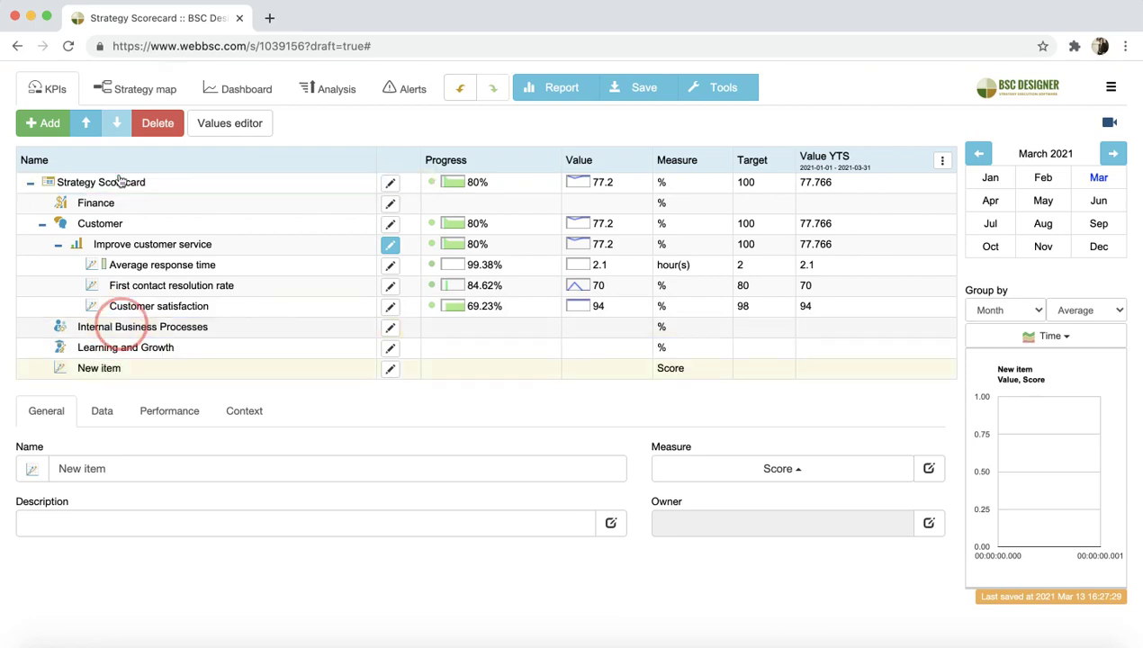
left_click(147, 88)
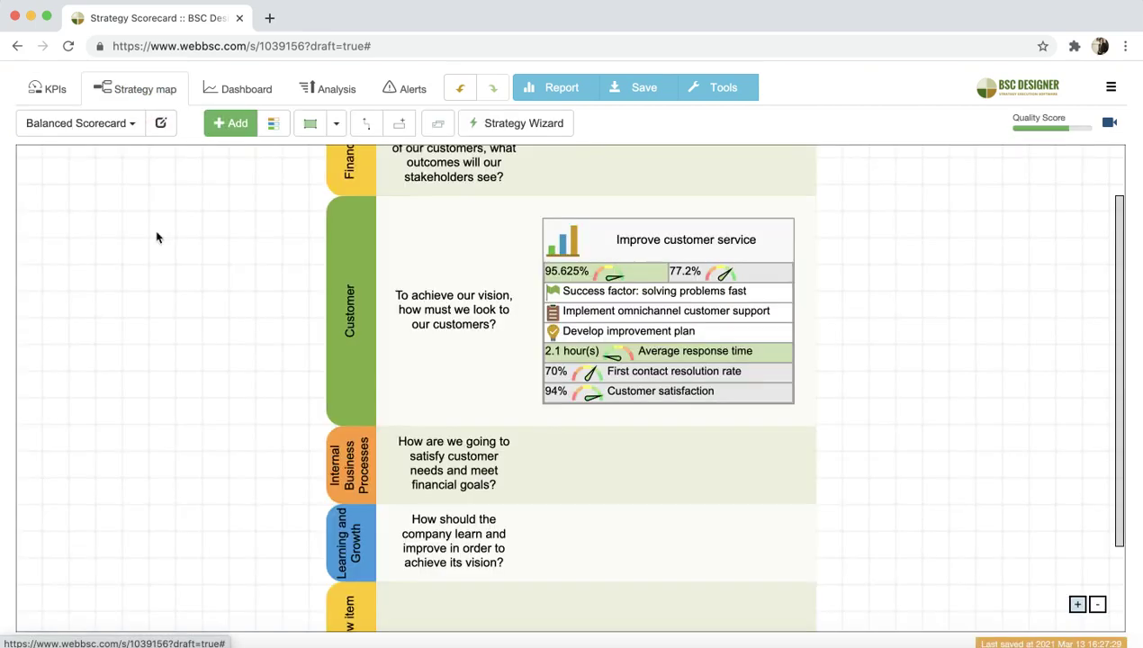
scroll(177, 387, "down", 3)
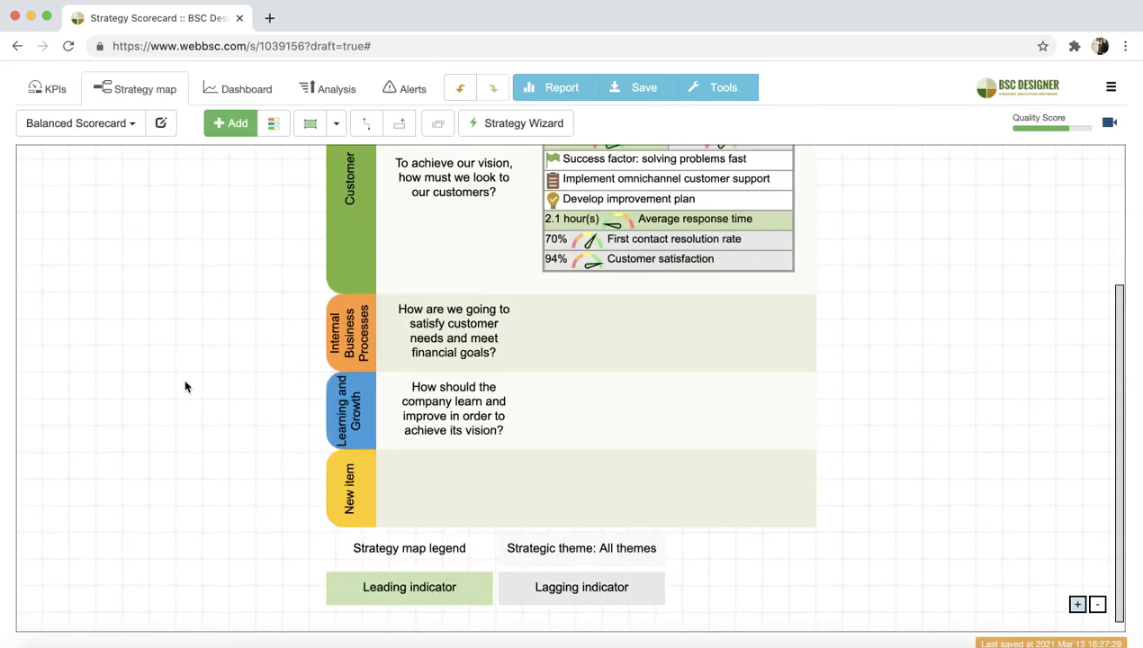
left_click(36, 86)
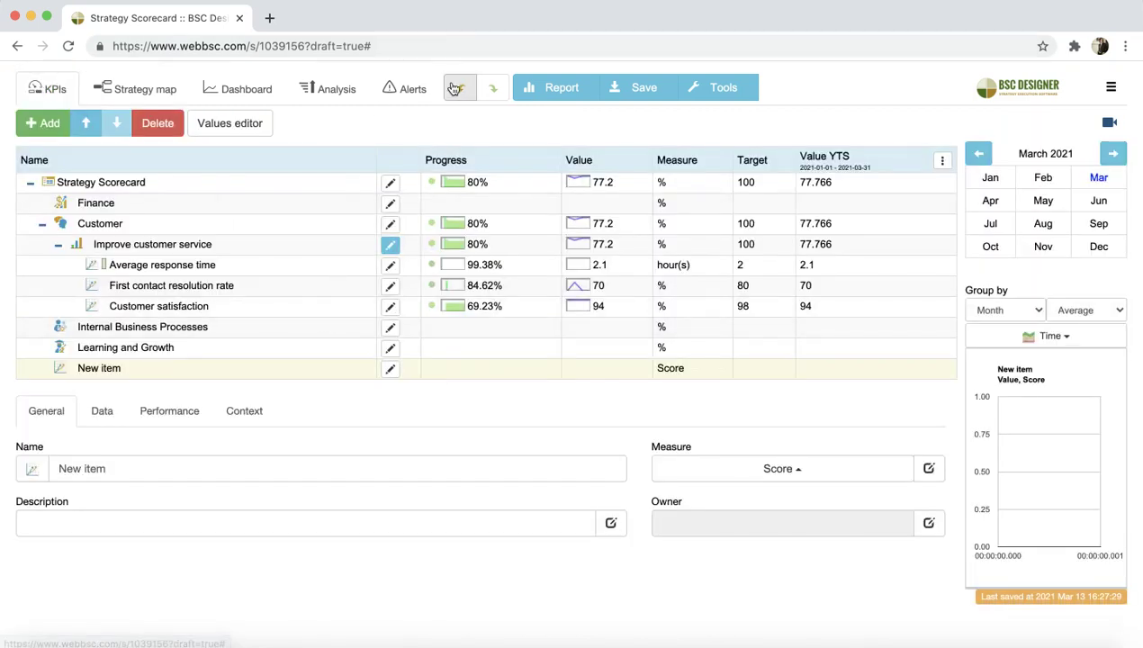
Step: Undo both moves of the new item
left_click(455, 89)
left_click(456, 90)
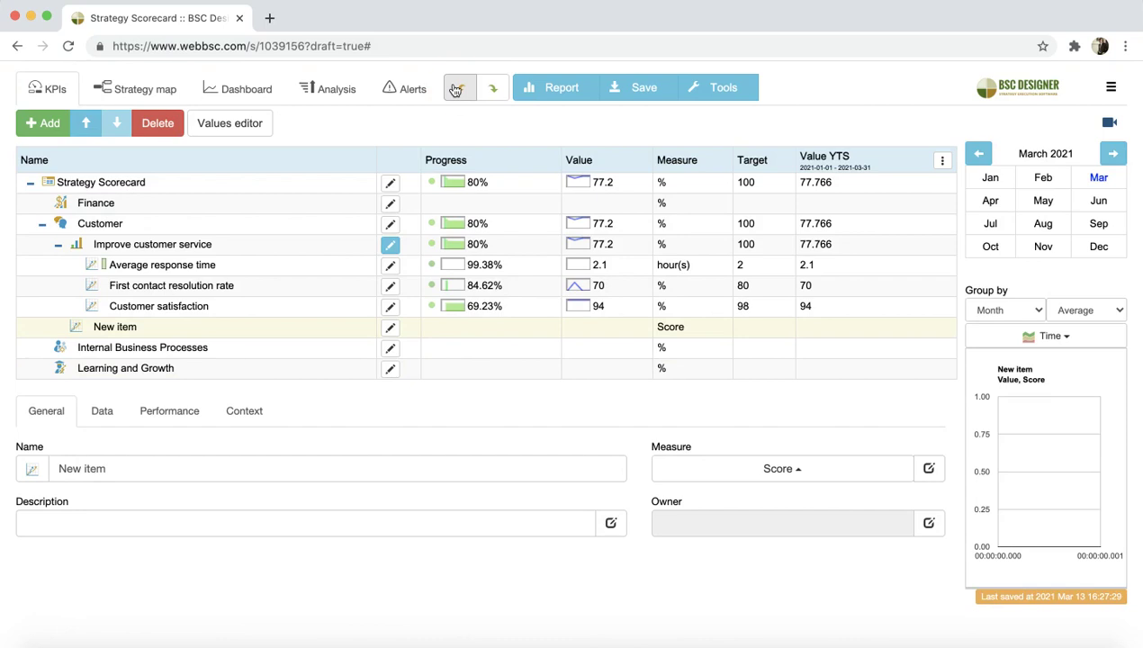
left_click(455, 90)
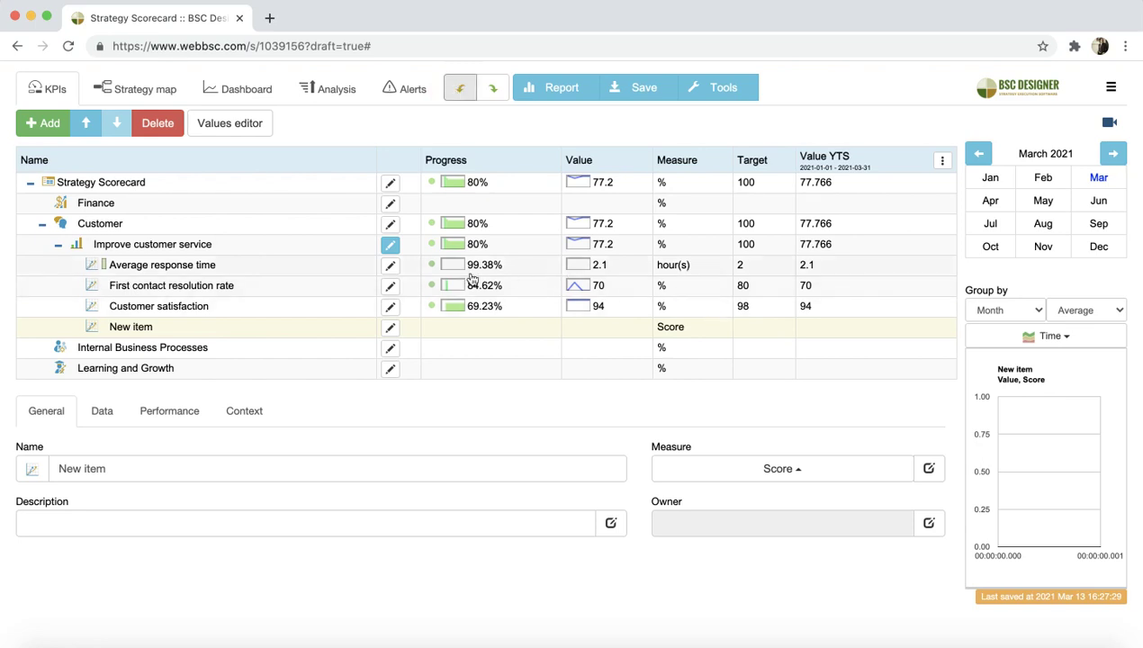
Step: Review the new item's general properties, including the available icons, the description and the measurement units
left_click_drag(221, 327, 40, 426)
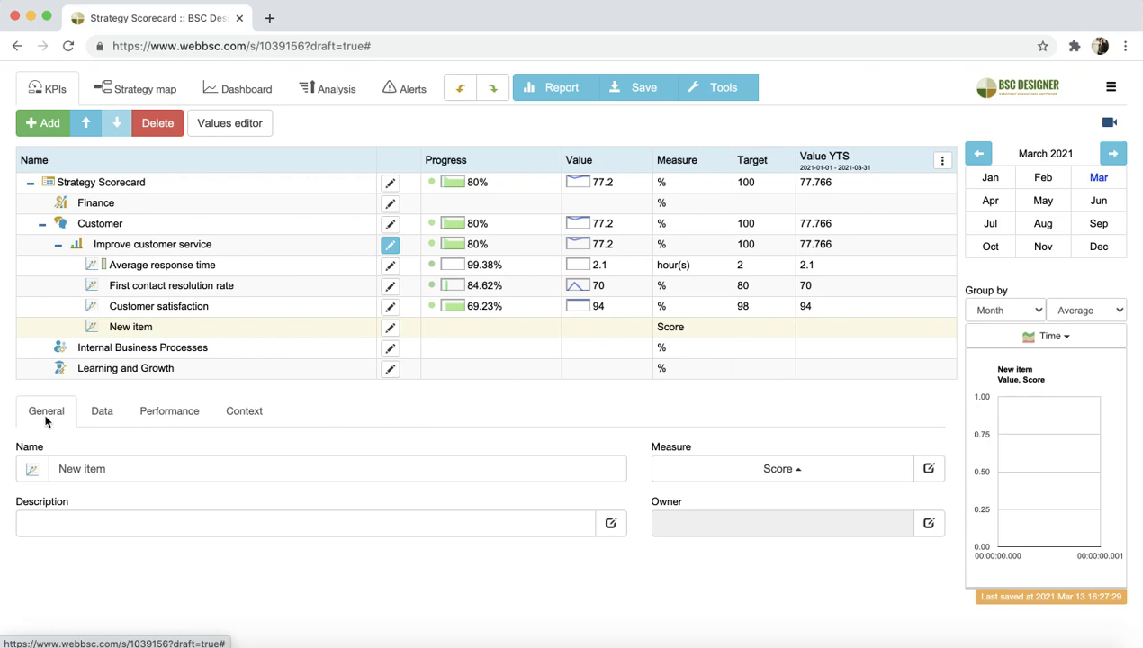
left_click(117, 461)
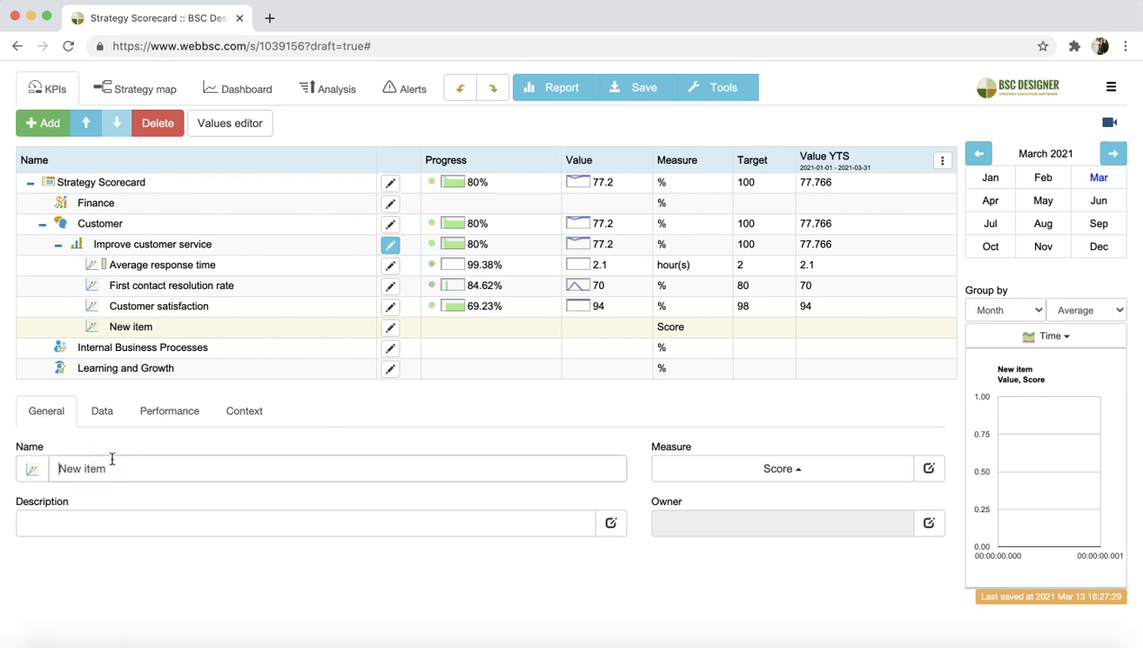
left_click(26, 469)
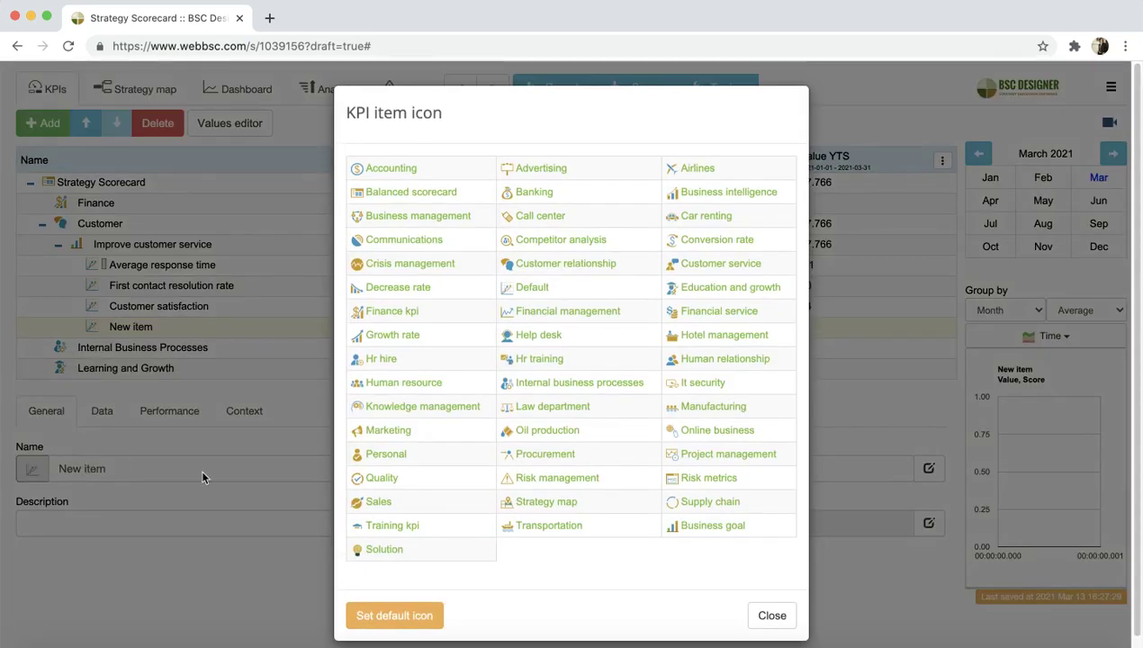
left_click(767, 616)
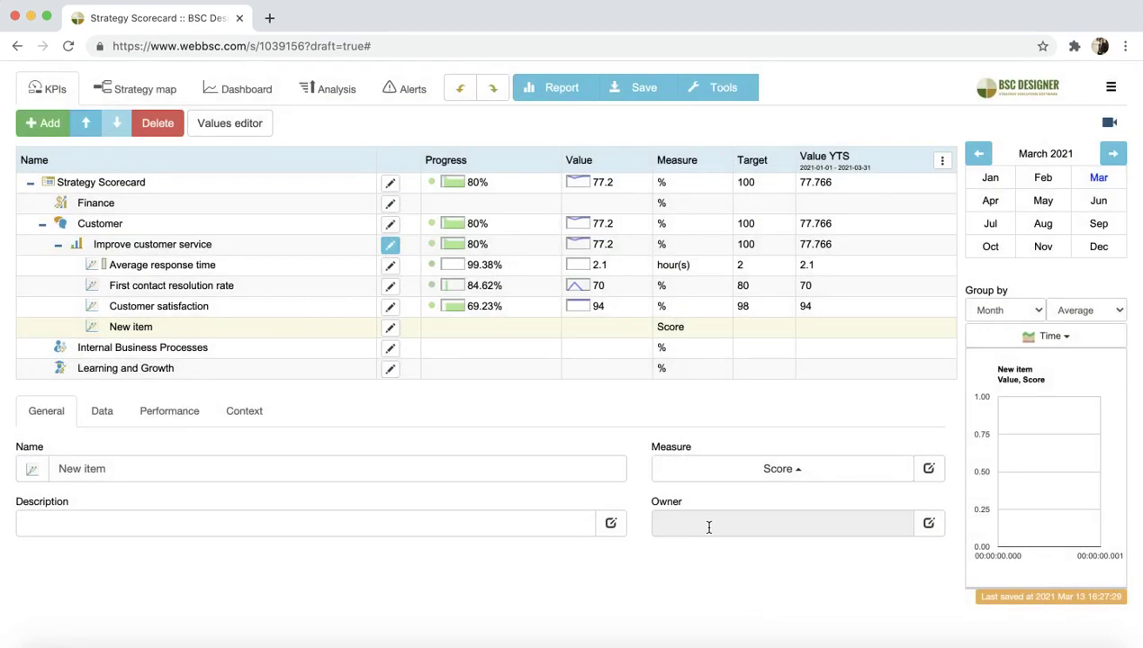
left_click(269, 518)
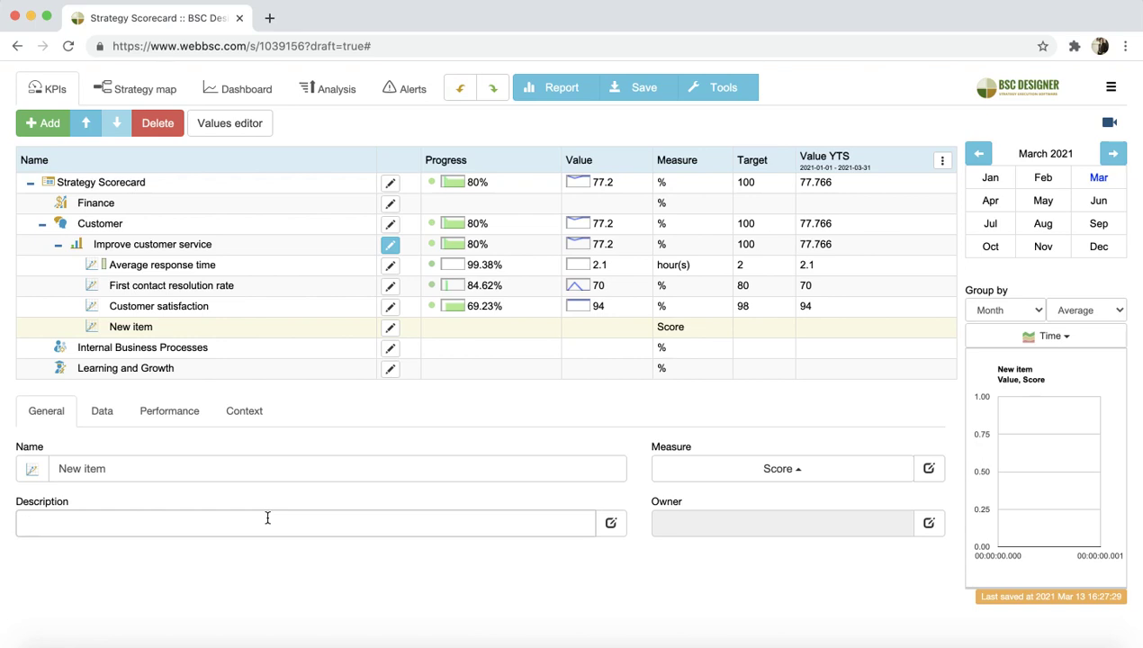
left_click(796, 470)
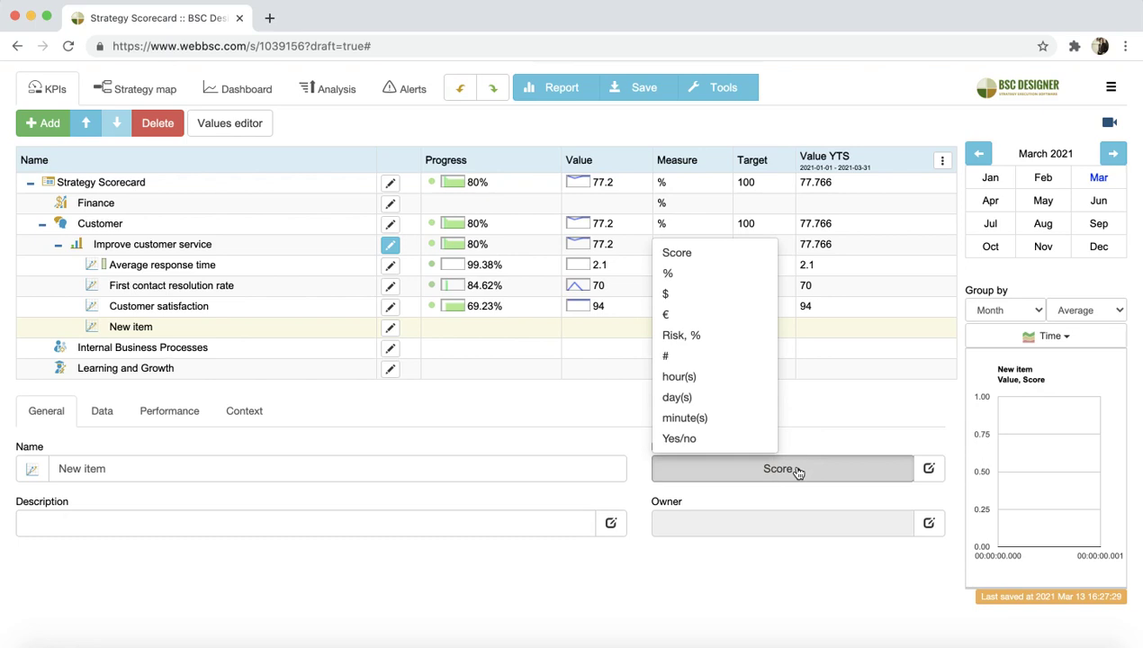
left_click(798, 470)
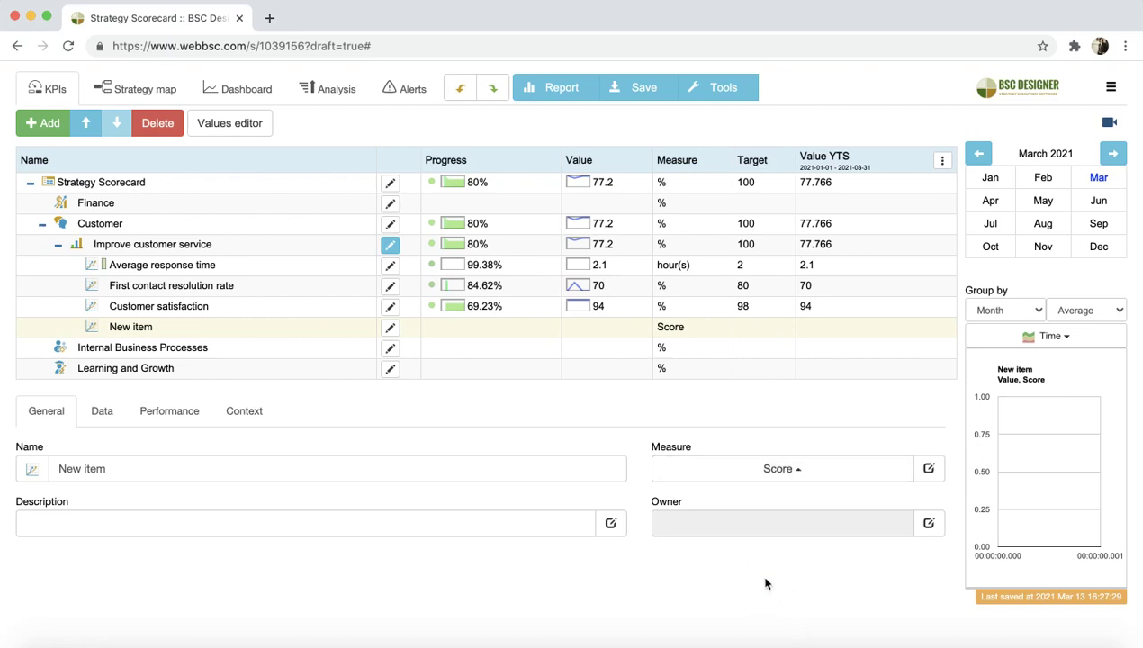
left_click(677, 503)
Step: Set the new item's value to 85 for March 2021
left_click(108, 418)
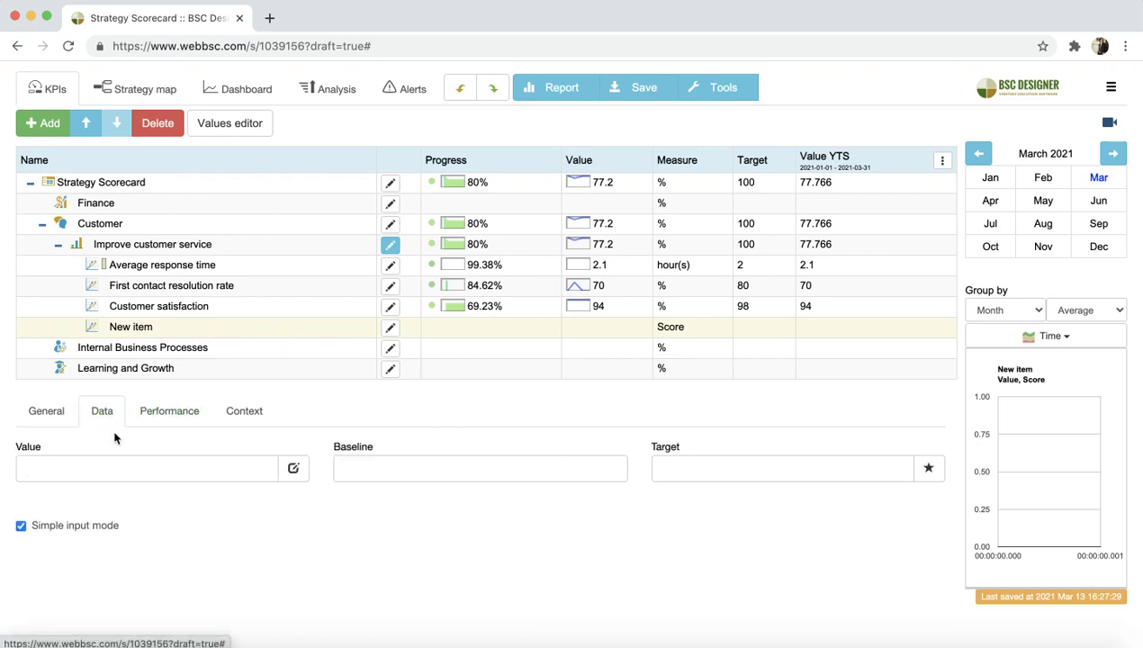
left_click(129, 470)
type("85")
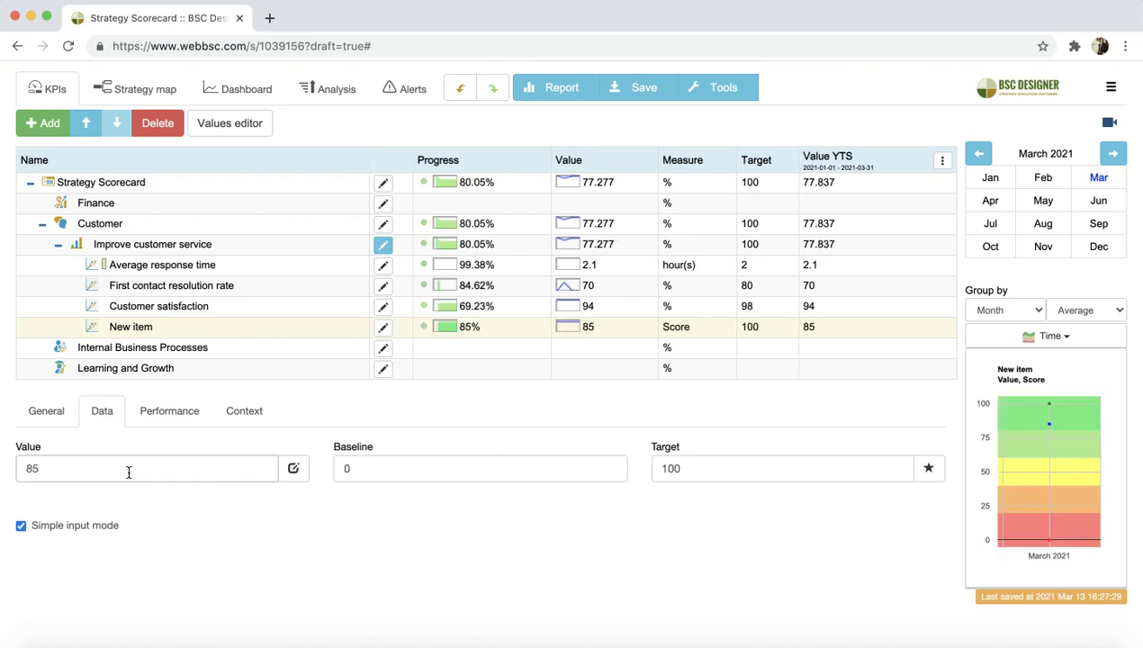
Step: Review the new item's value, baseline and target for March 2021 and turn off simple input mode
left_click(1099, 179)
double_click(48, 472)
double_click(387, 464)
double_click(756, 458)
left_click(373, 441)
left_click(59, 536)
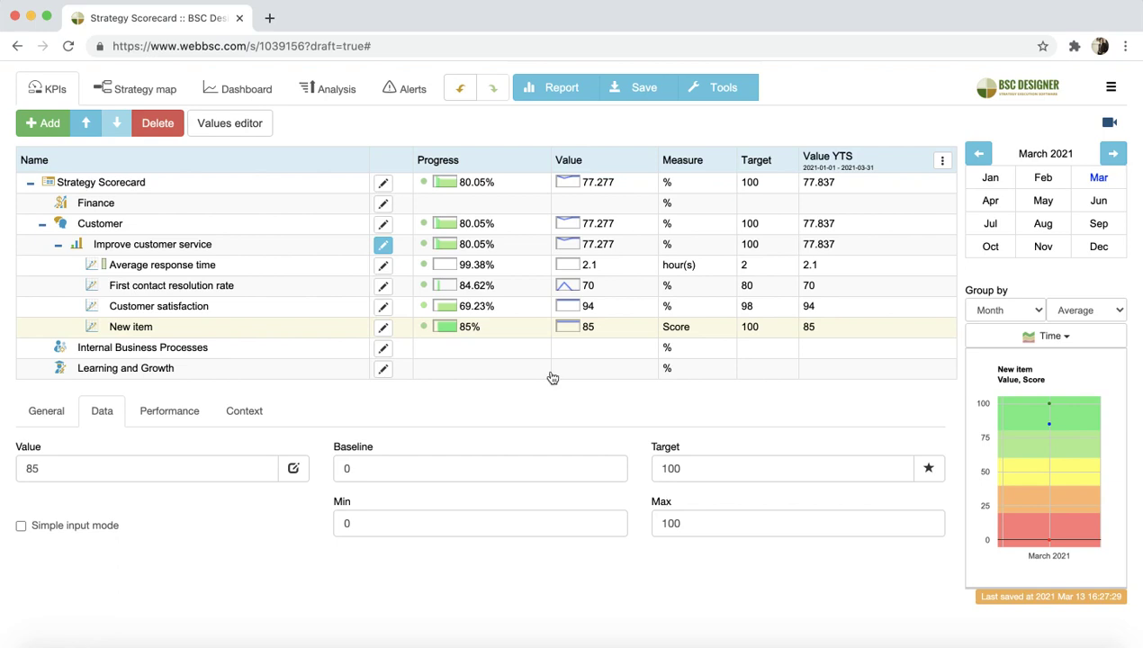
Step: Examine the weight and optimization settings of the new item, Customer satisfaction and Average response time, including the available optimization functions
left_click(155, 420)
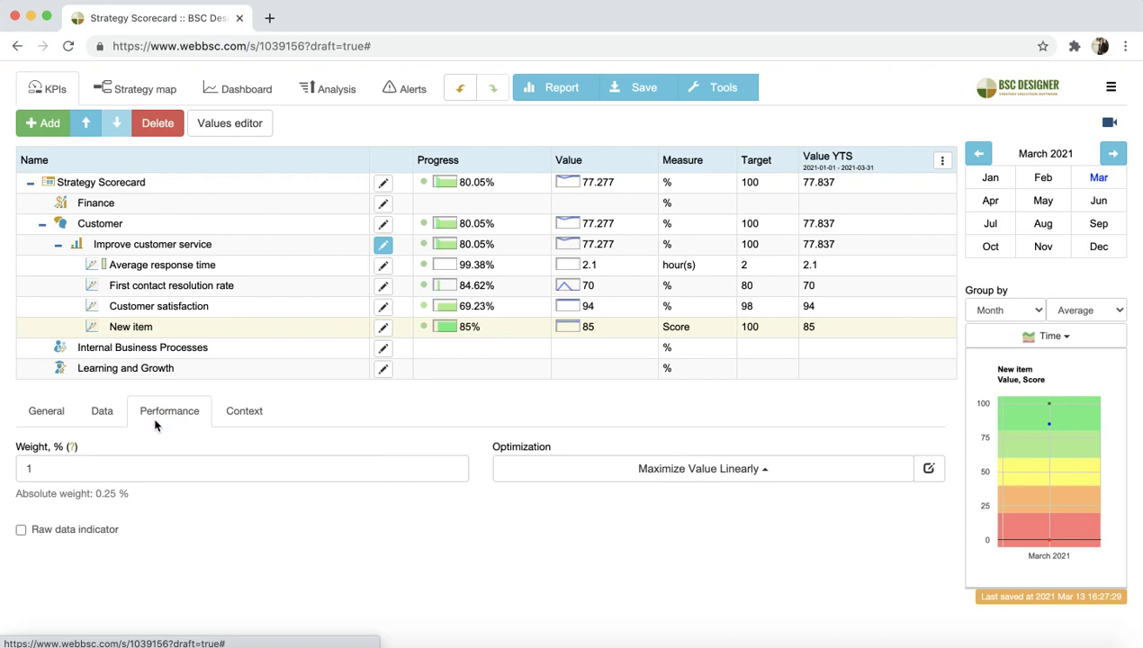
left_click(644, 475)
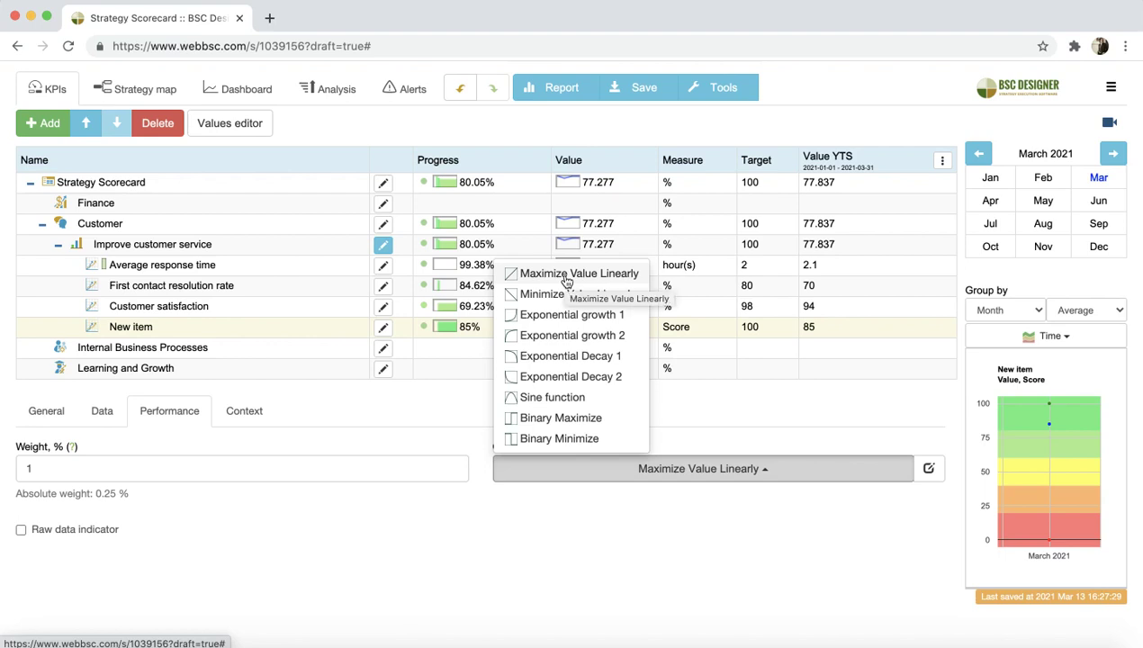
left_click(147, 309)
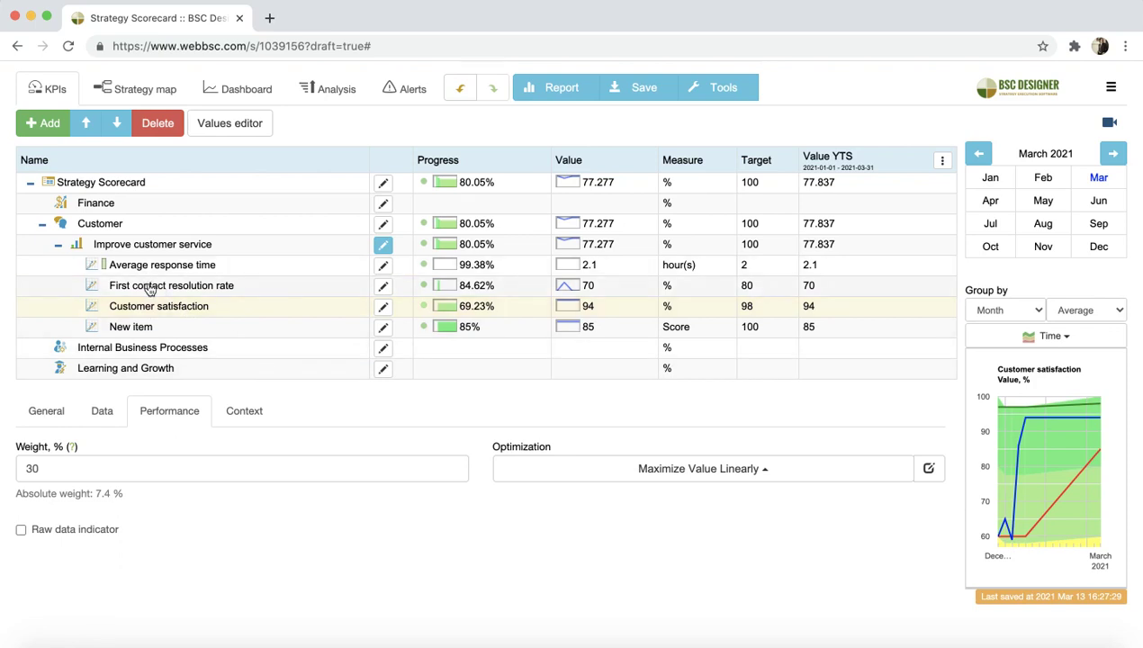
left_click(177, 267)
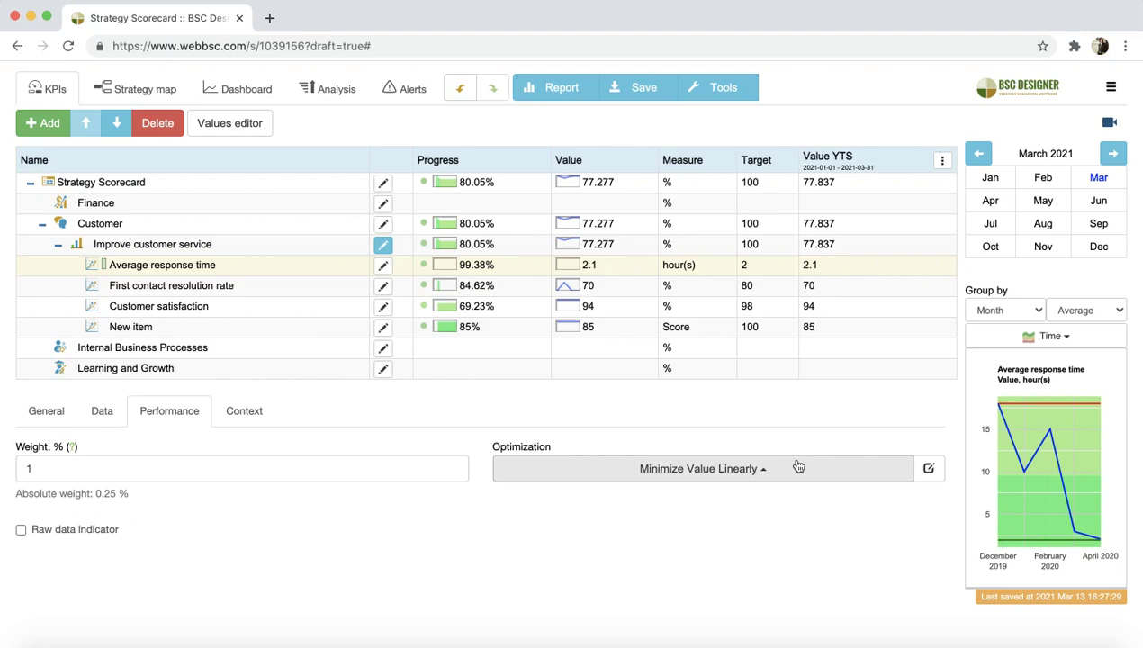
left_click(193, 327)
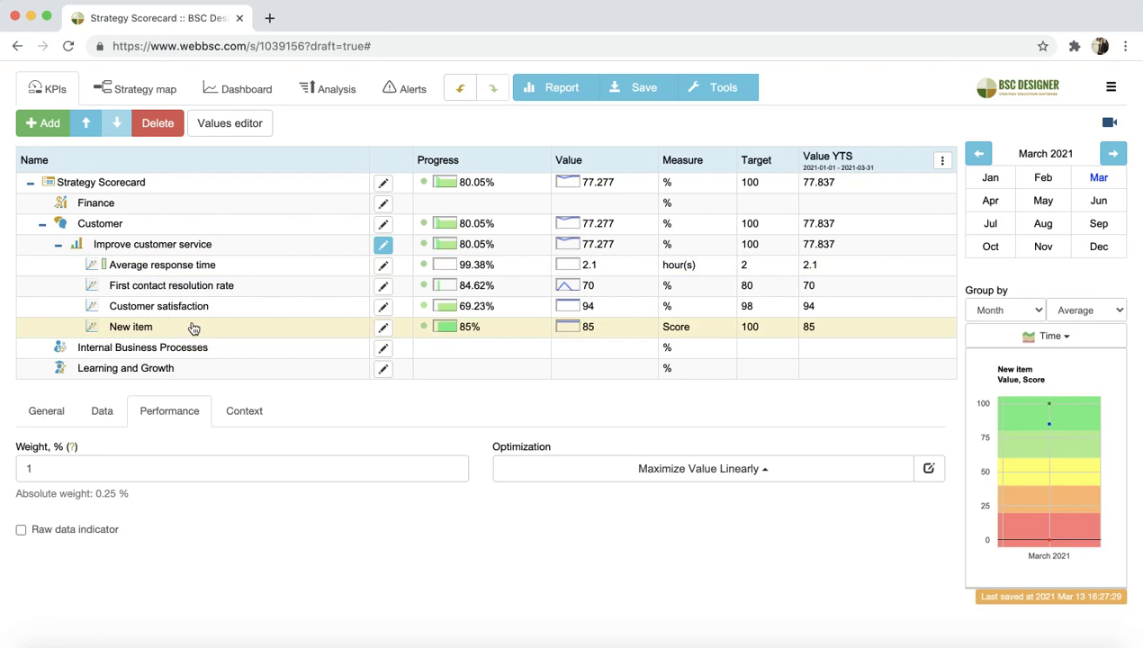
left_click(425, 327)
left_click(684, 462)
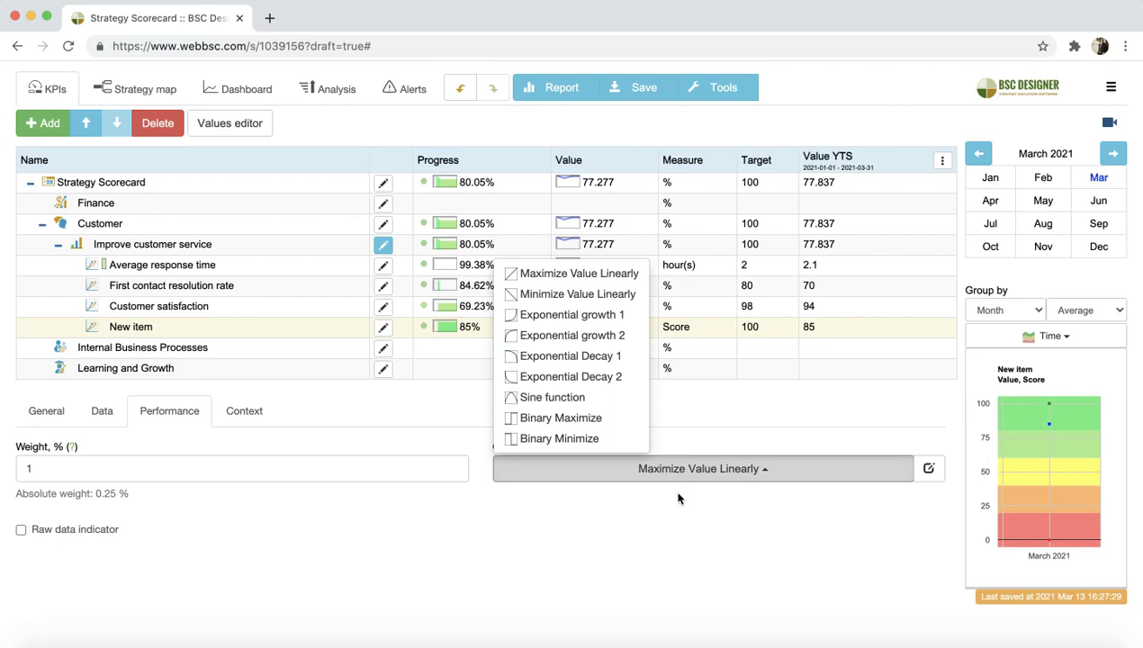
left_click(679, 498)
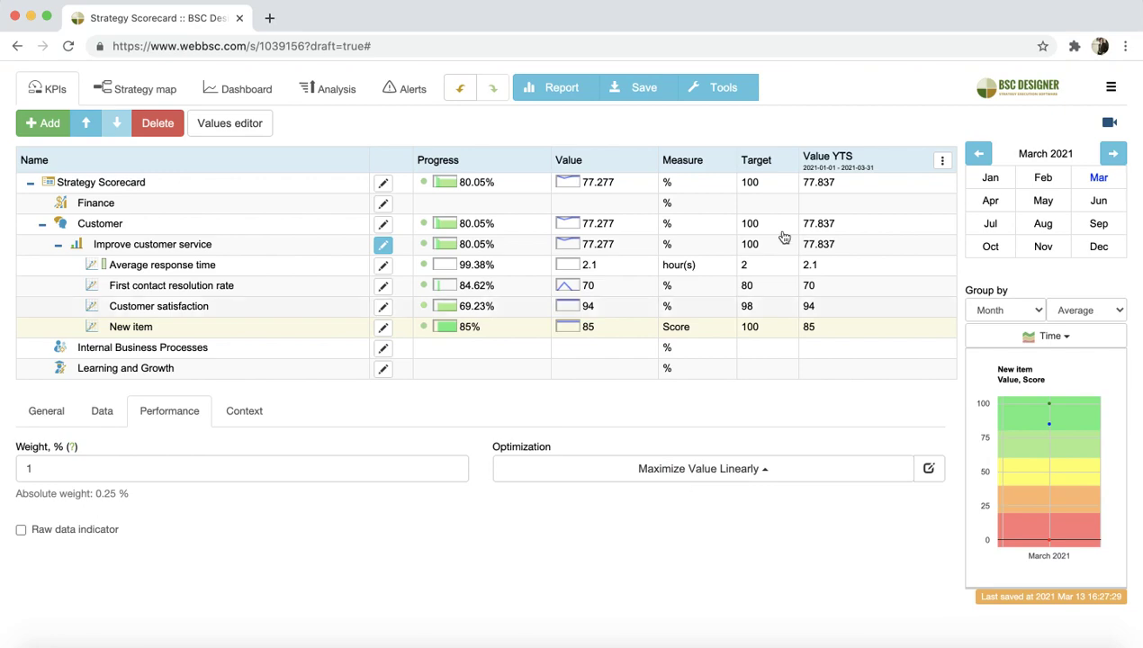
Step: View the new item's custom stop-light thresholds and close them without changes
left_click(735, 87)
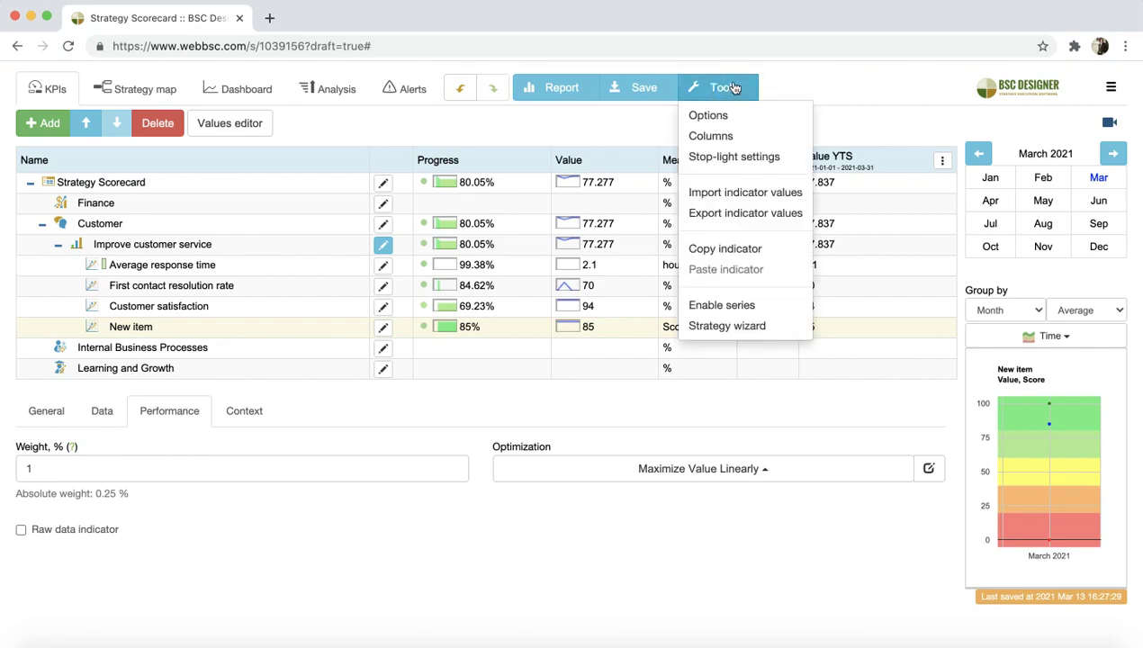
left_click(765, 158)
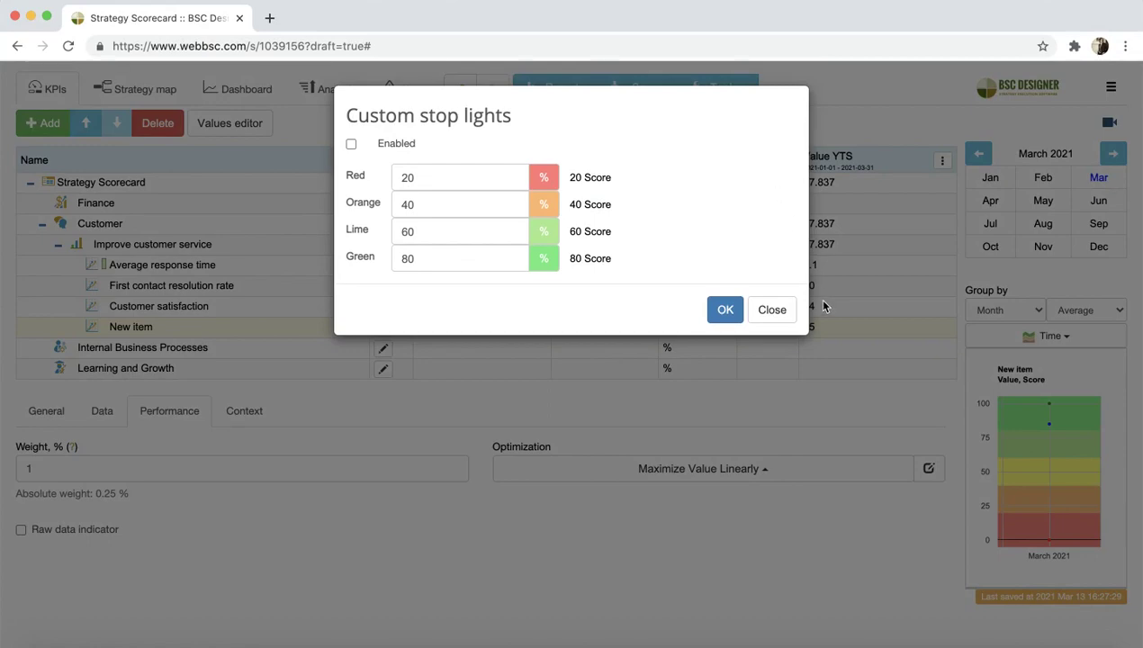
left_click(789, 312)
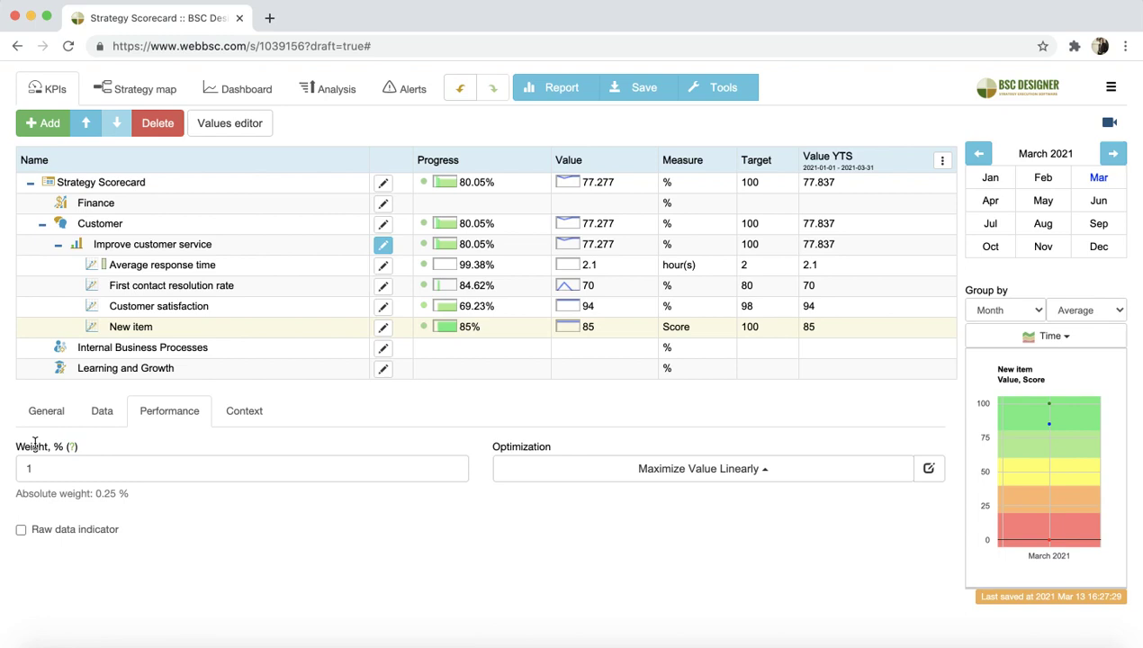
Step: Examine the context settings of Improve customer service and the new item, including the indicator type options
left_click(483, 246)
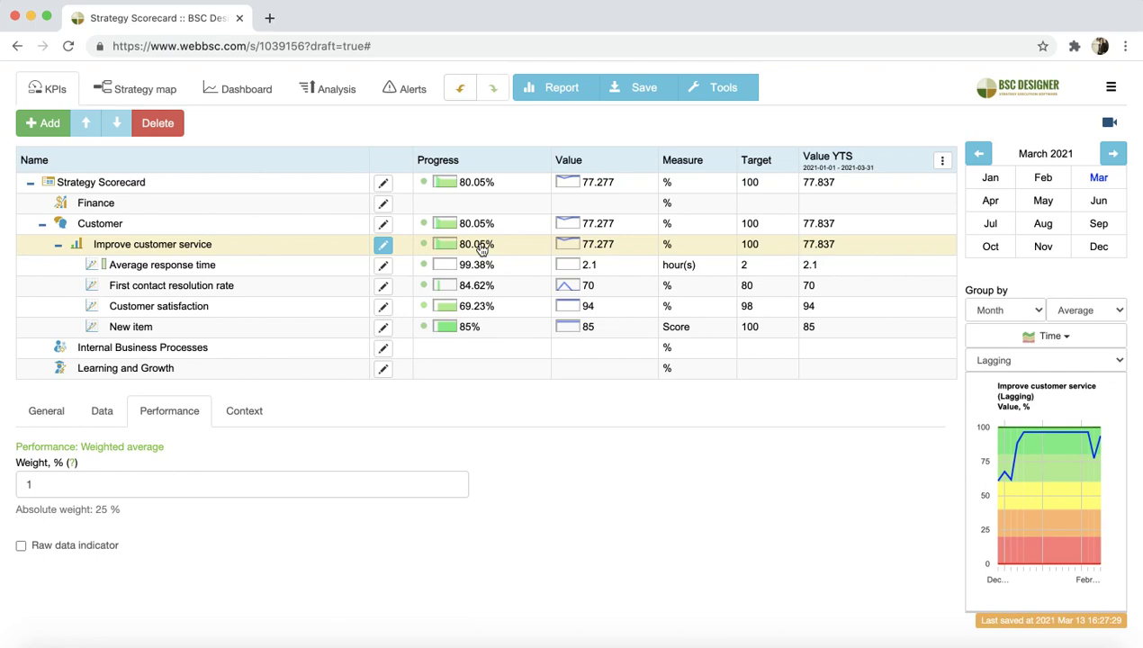
left_click(239, 410)
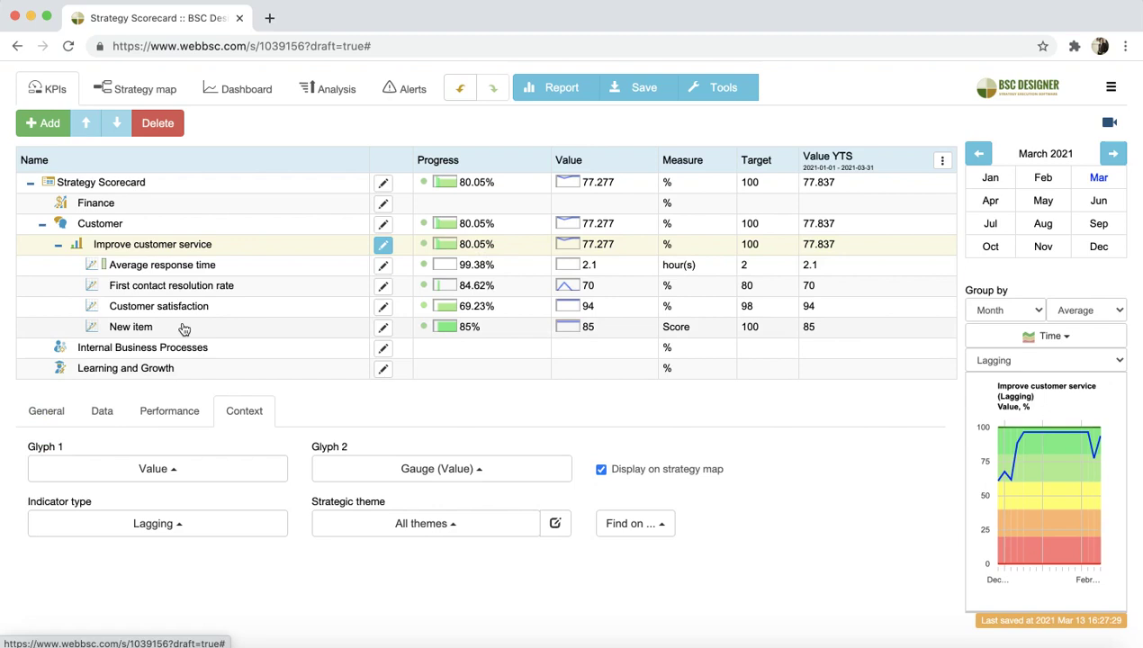
left_click(182, 327)
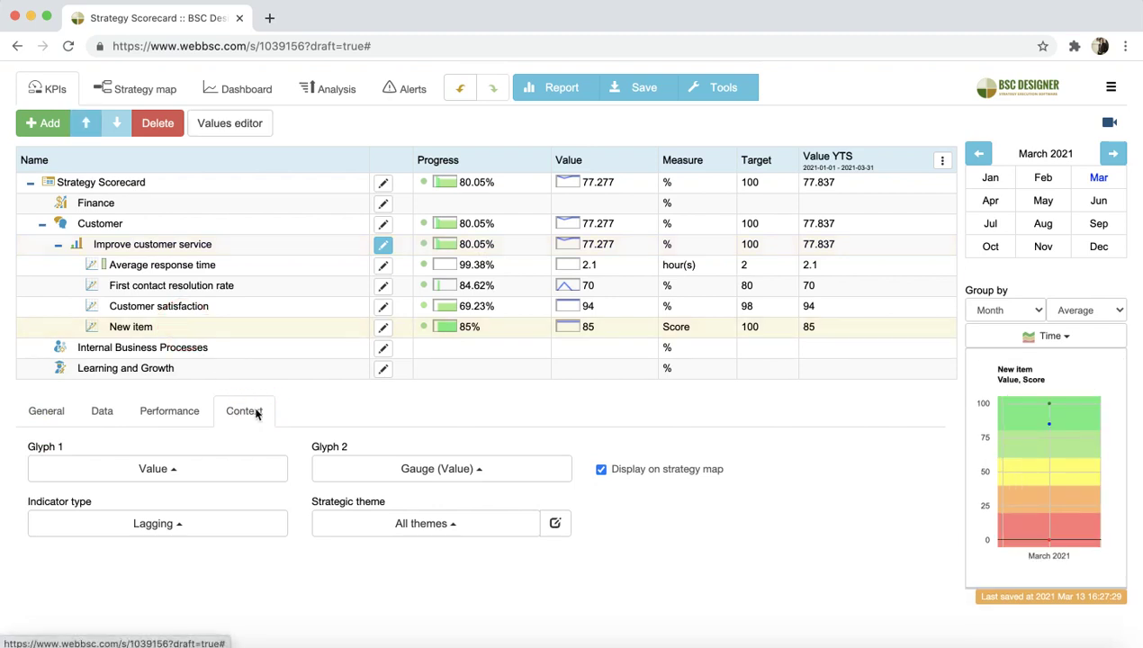
left_click(149, 520)
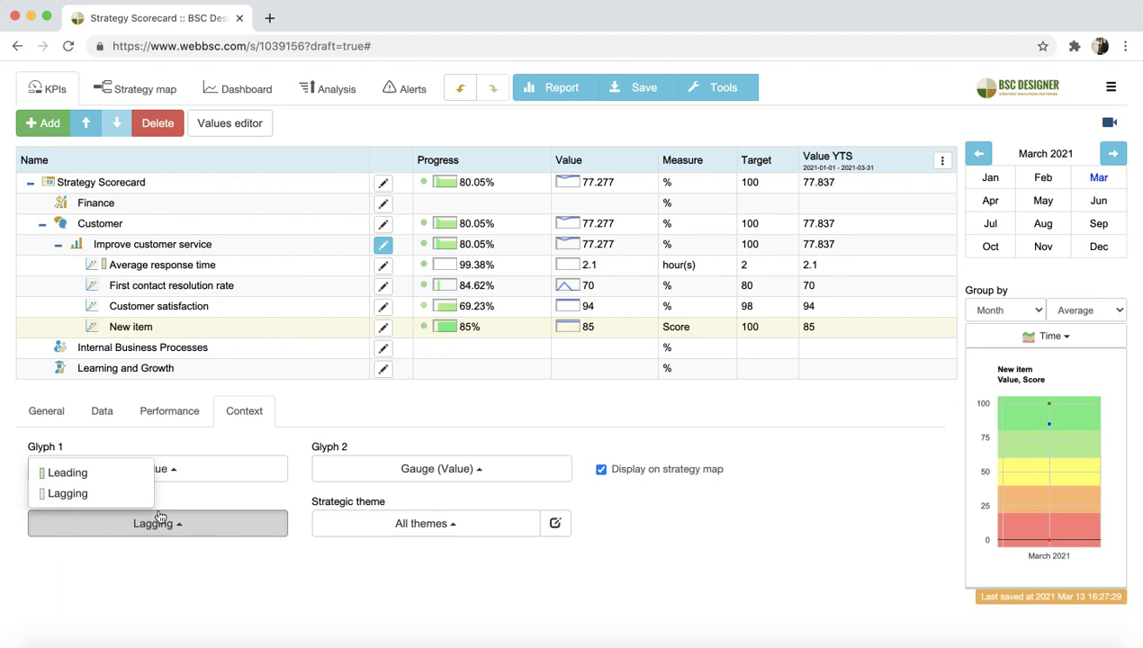
left_click(251, 573)
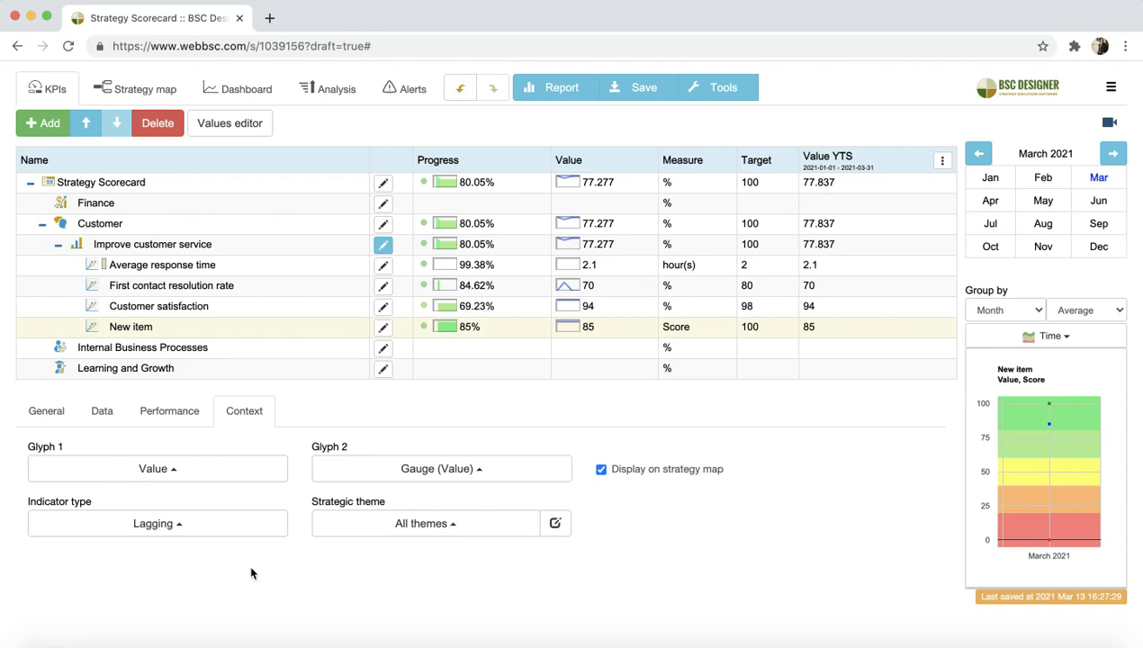
Step: Review the new item's Glyph 1 options and inspect the Develop improvement plan hypothesis under Improve customer service on the strategy map
left_click(202, 475)
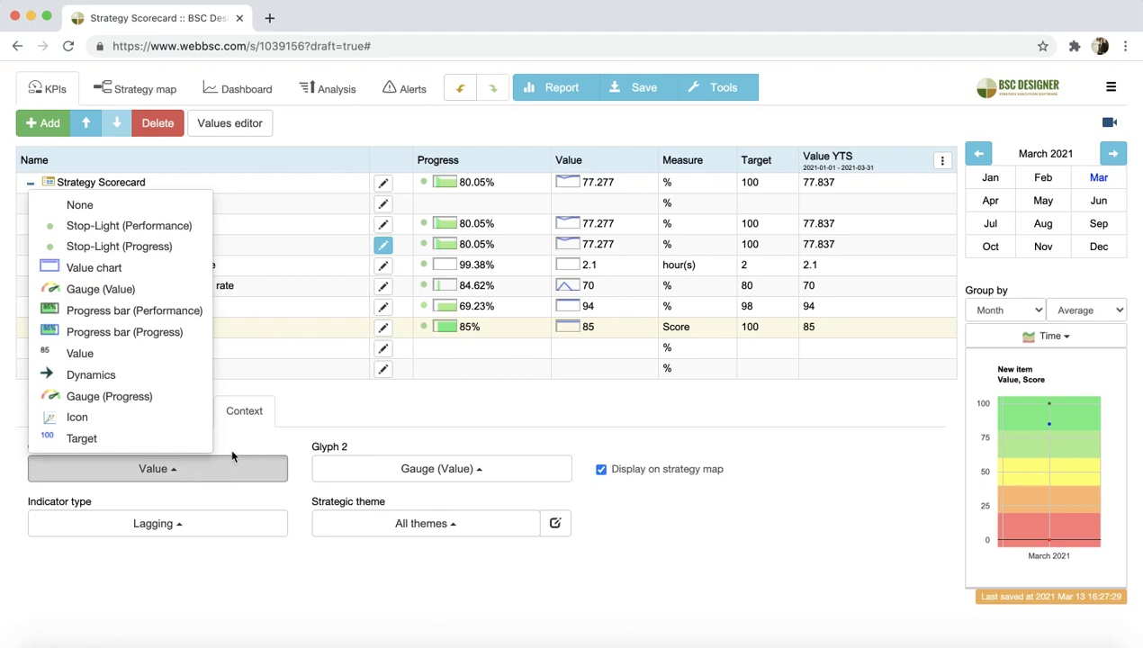
left_click(166, 83)
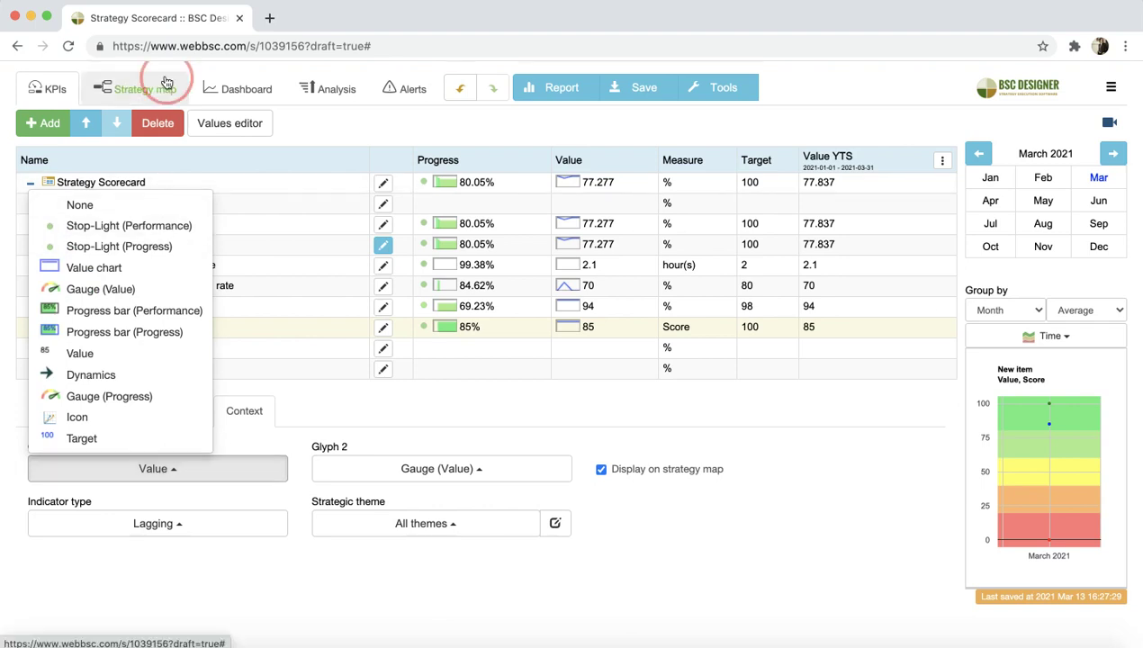
left_click(560, 357)
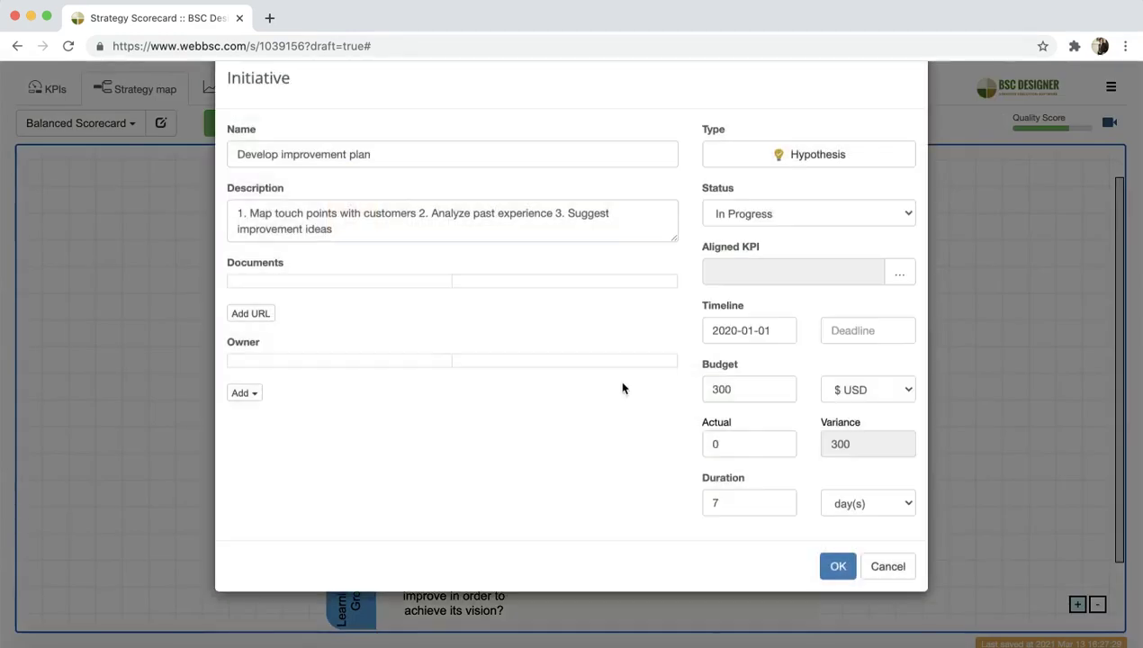
left_click(900, 601)
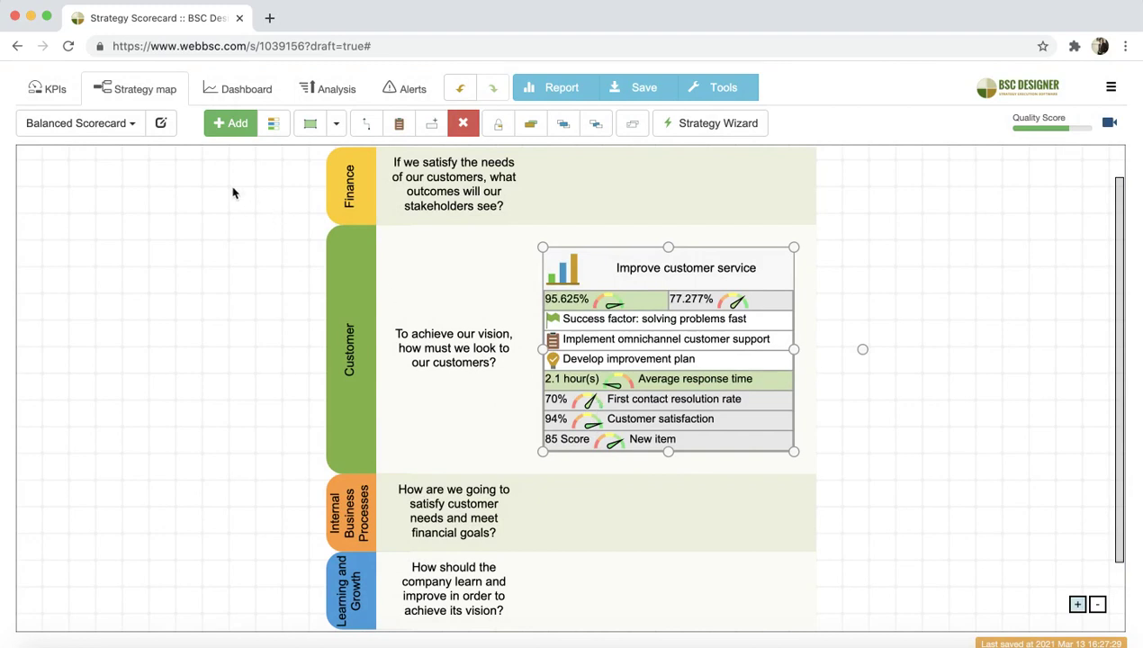
Step: Return to the KPI tree and examine the new item's initiatives and the blank initiative form without adding one
left_click(48, 88)
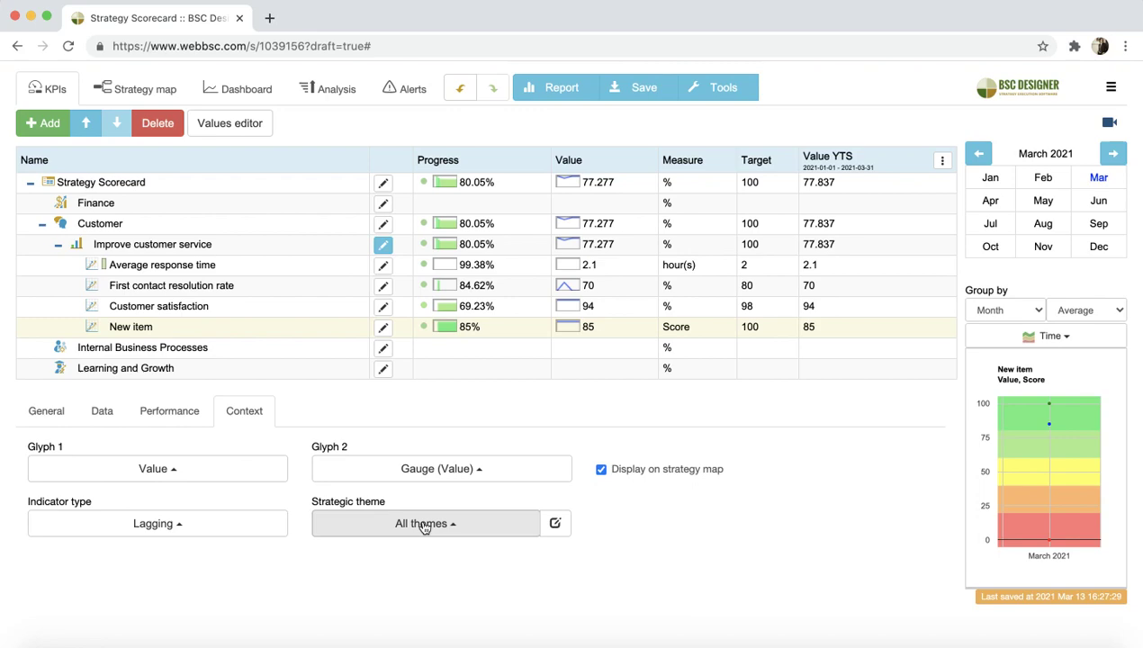
left_click(383, 327)
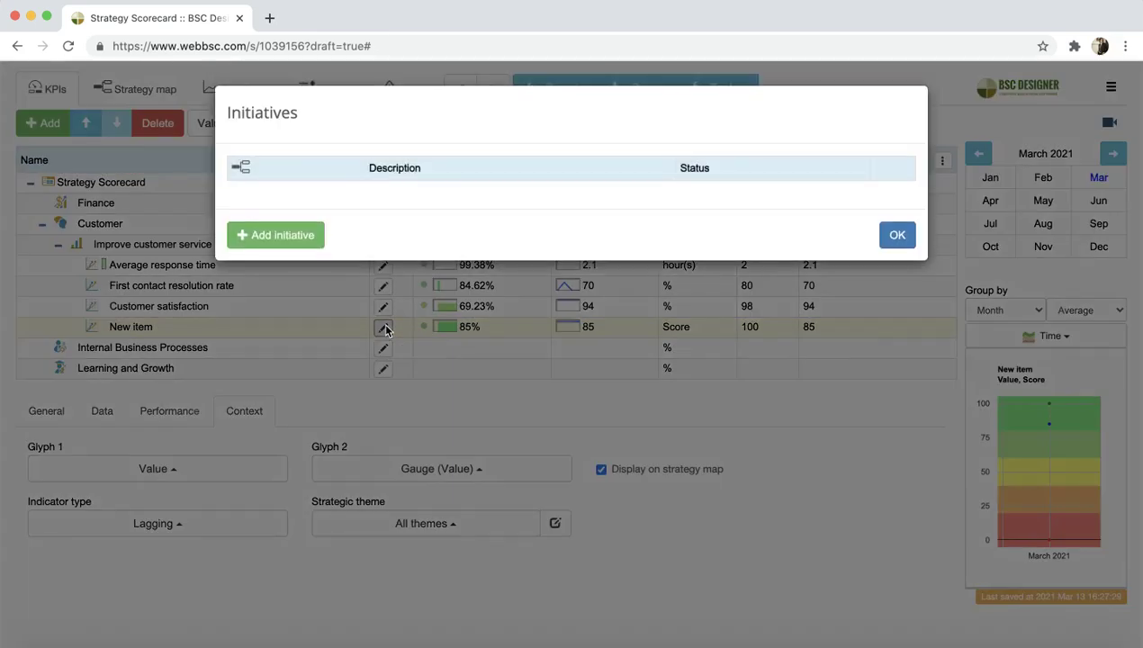
left_click(281, 239)
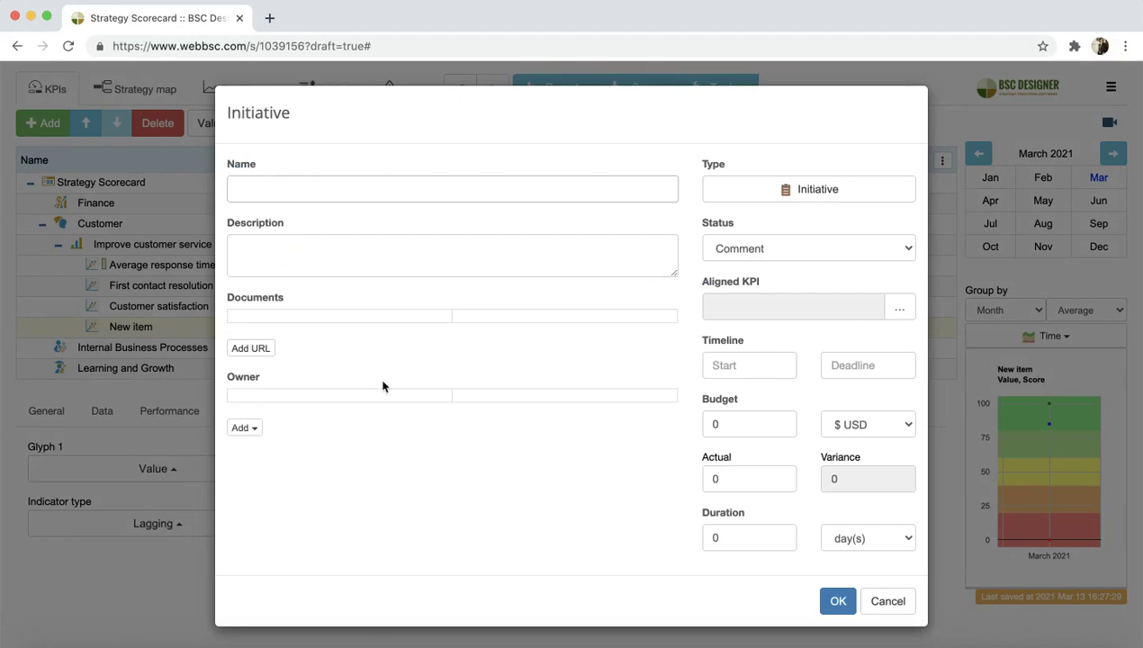
left_click(945, 410)
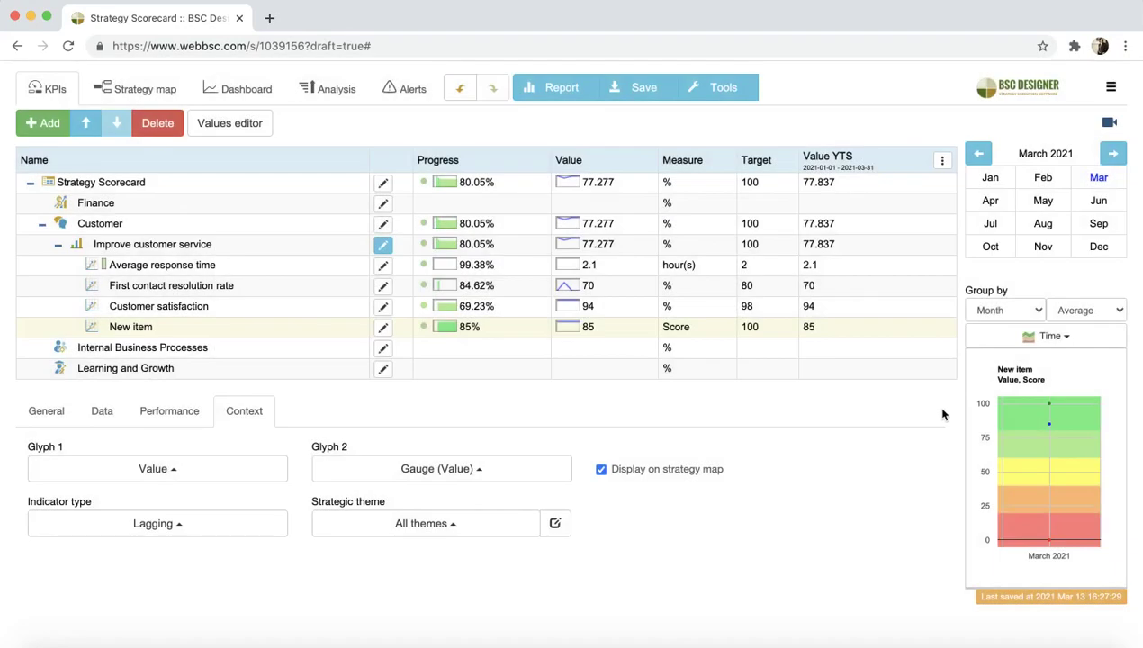
Step: Review the new item's update interval, inheritance, grouping and dated values in the Values editor, and close it without changes
left_click(232, 127)
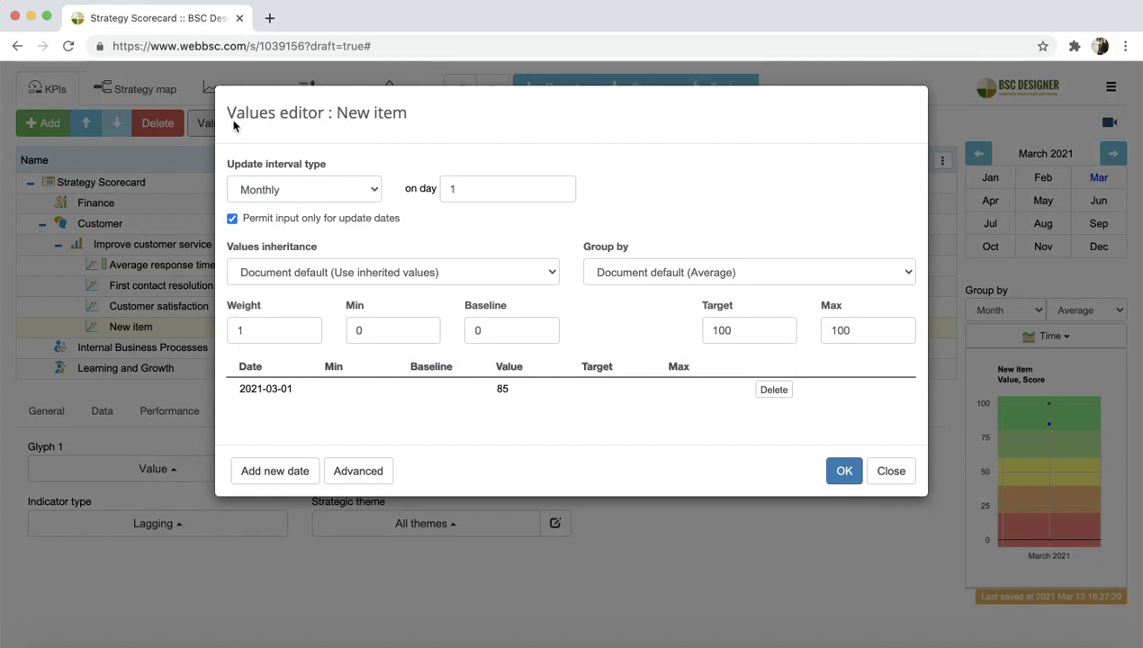
left_click(306, 168)
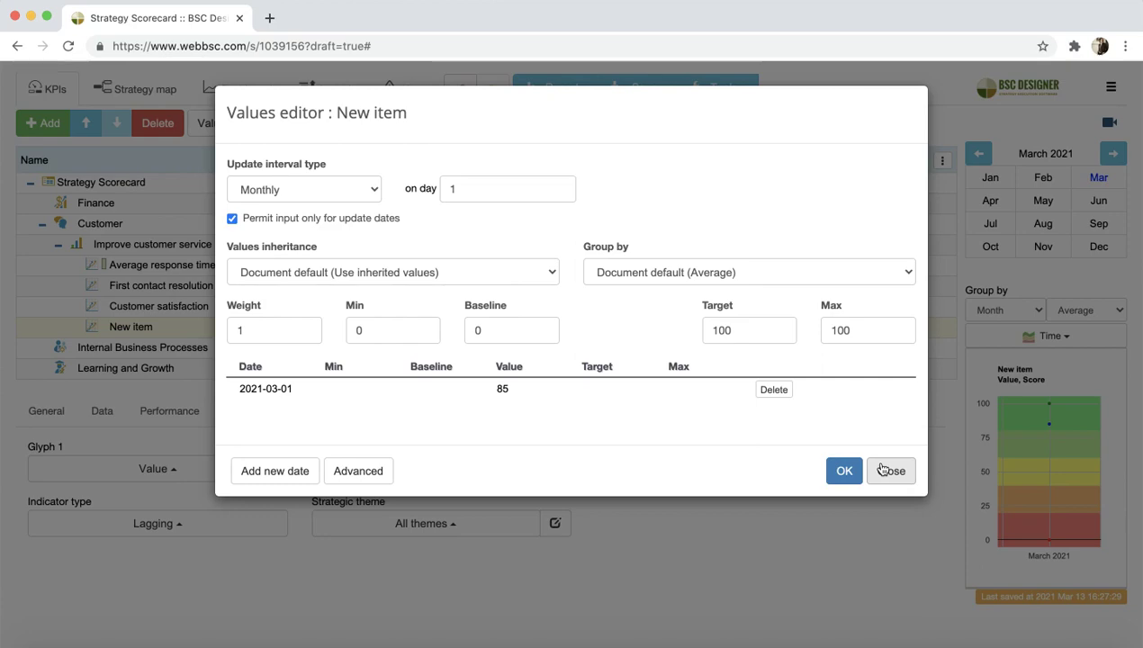
left_click(882, 470)
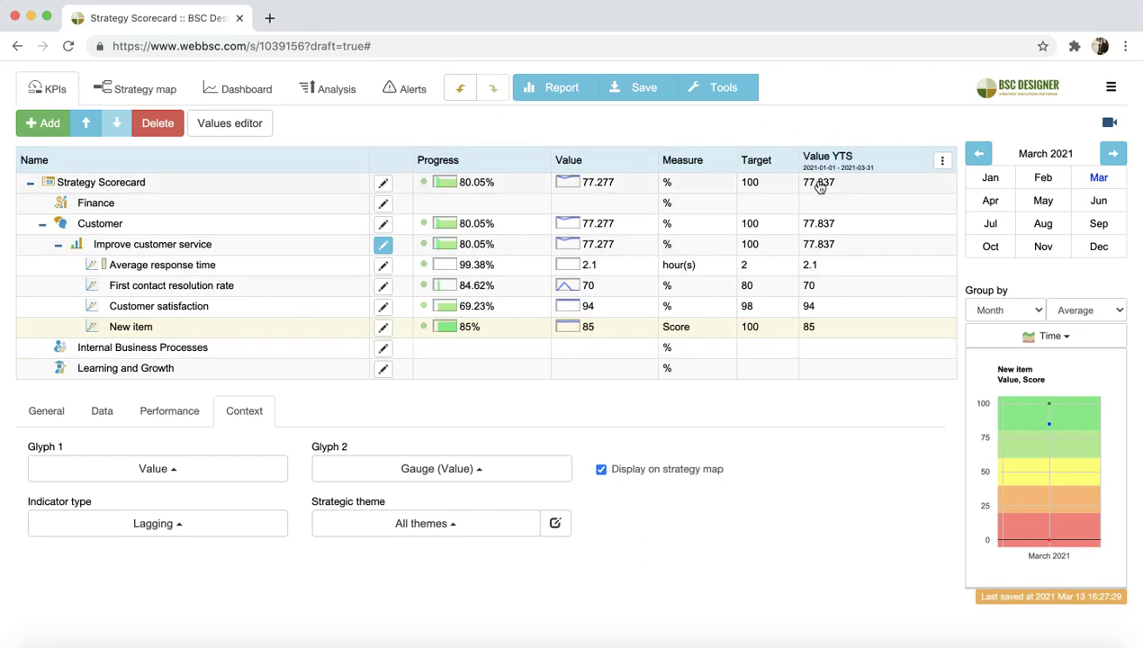
Step: Examine the visible and available columns in the KPI tree column options without changing them
left_click(942, 162)
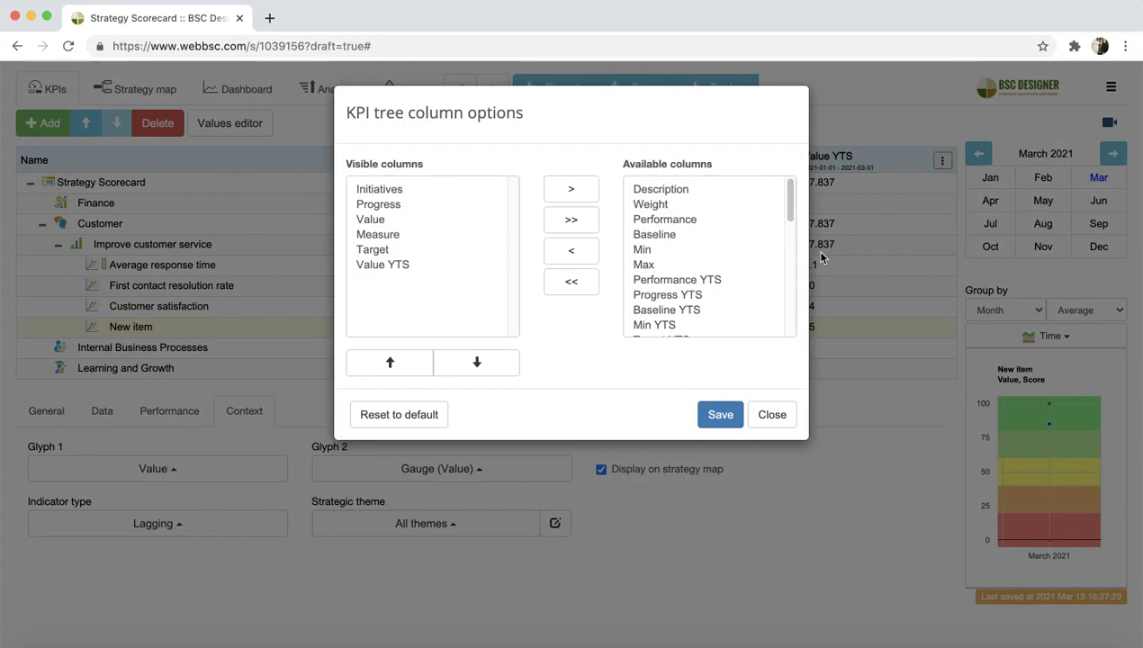
scroll(746, 270, "down", 1)
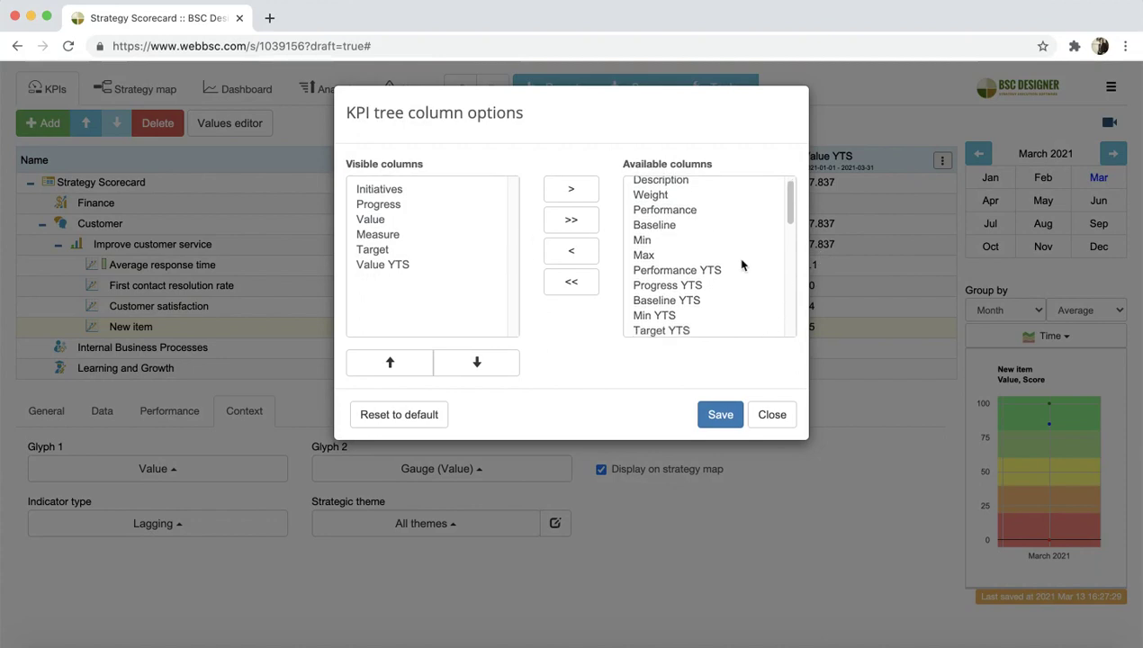
scroll(741, 264, "down", 4)
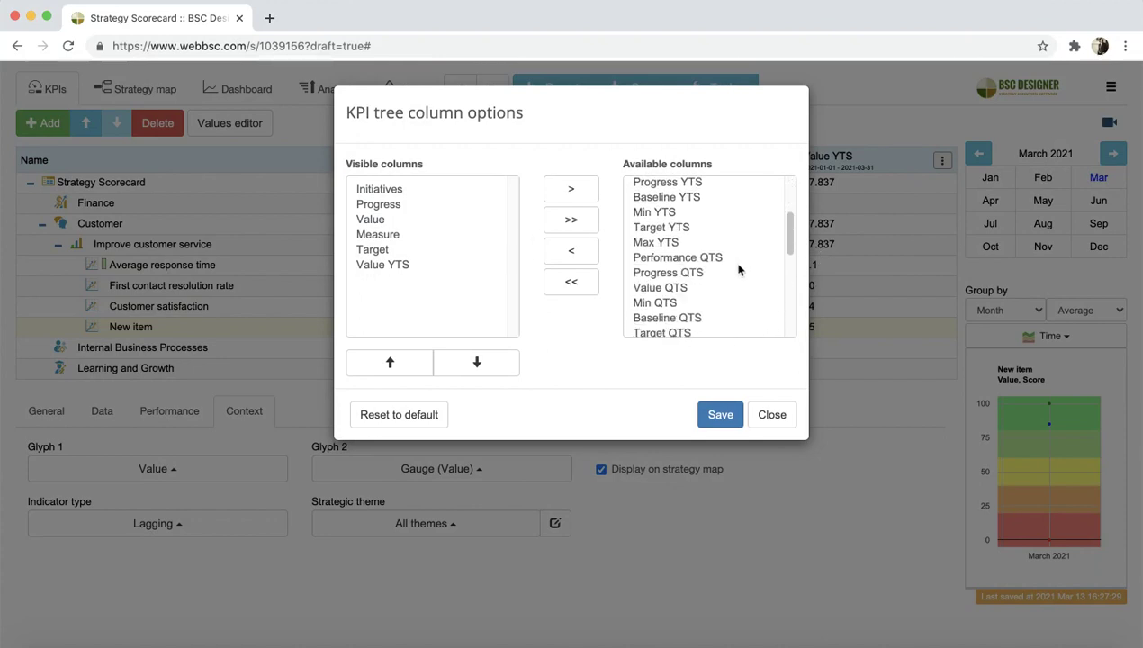
scroll(738, 270, "down", 3)
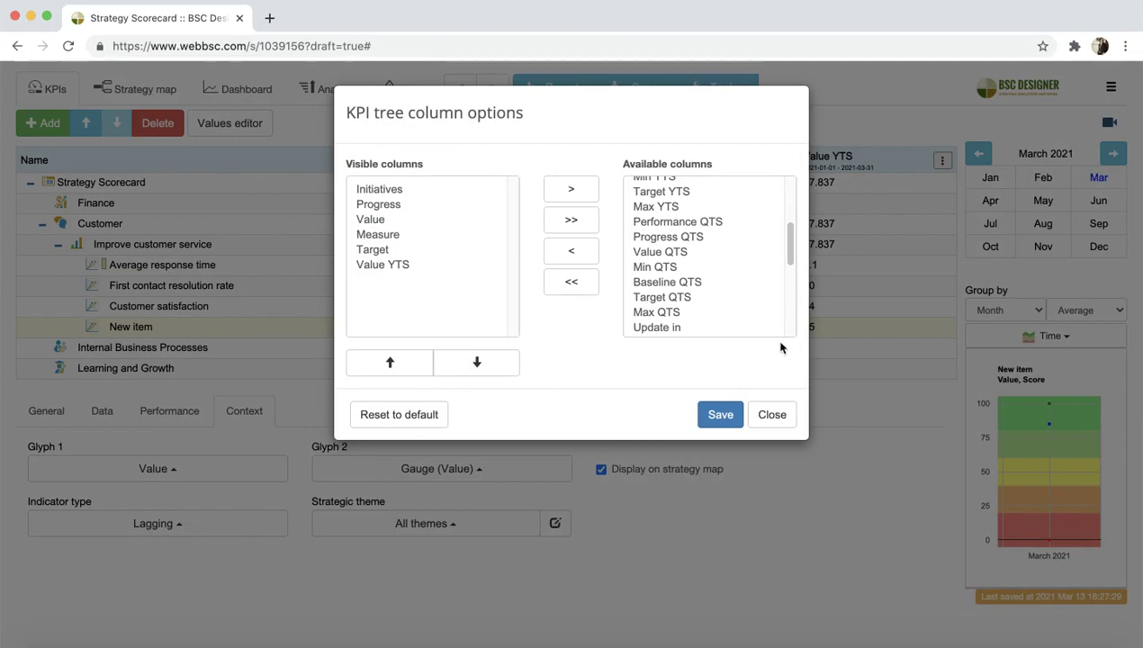
left_click(778, 413)
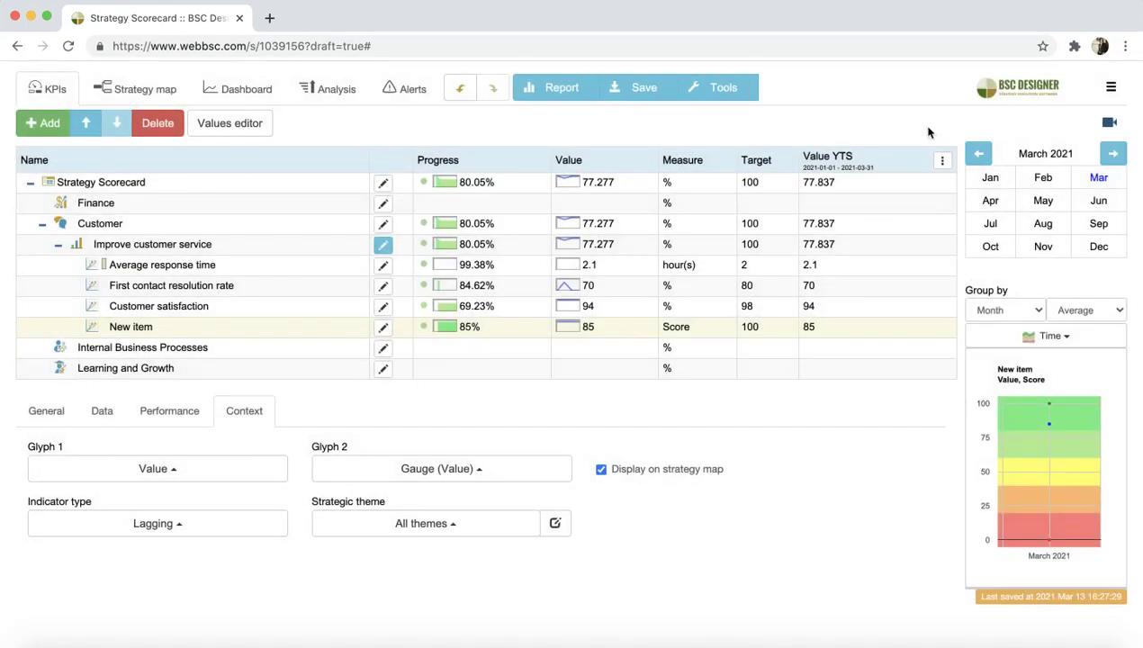
left_click(942, 159)
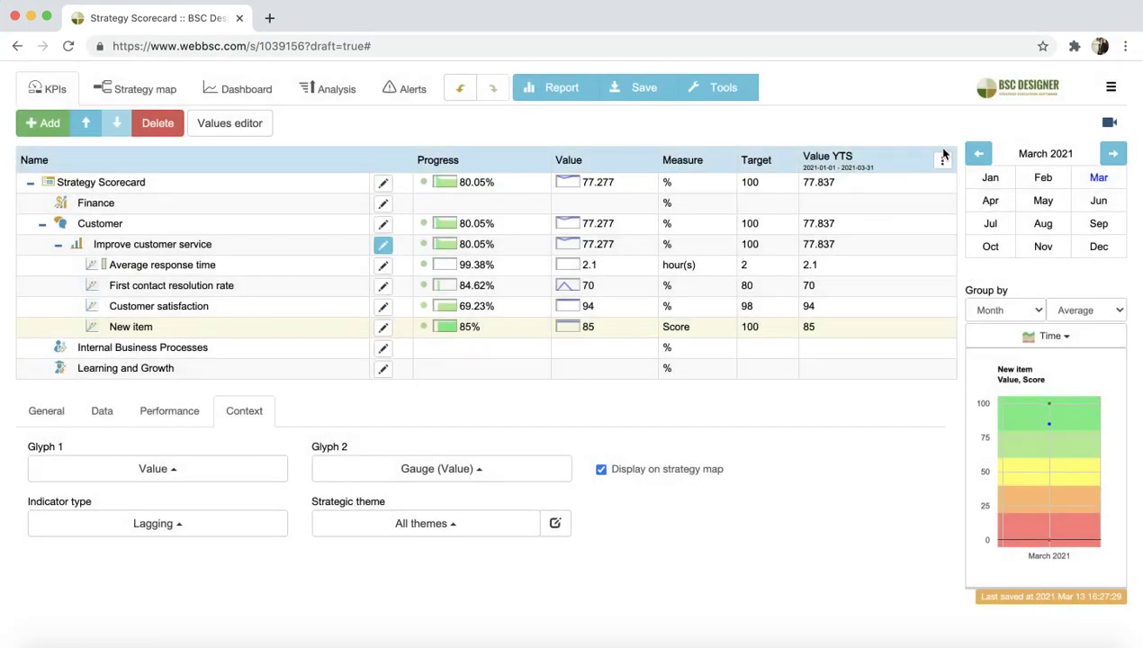